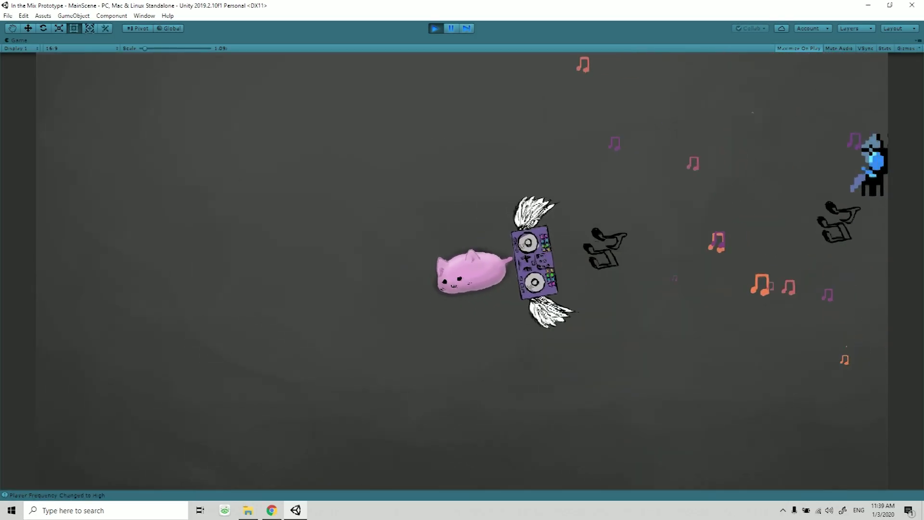
Step: Playtest the In the Mix prototype by moving the player character around the scene among the enemies
key(w)
key(a)
key(d)
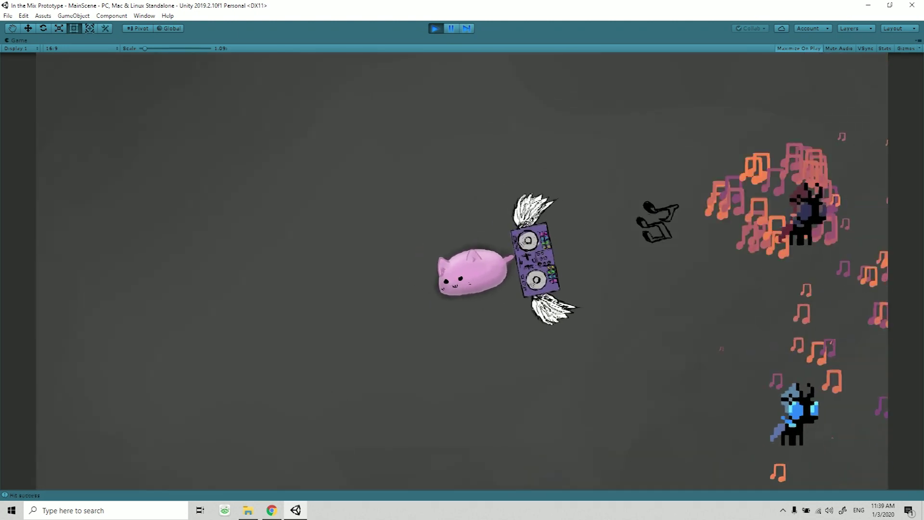
key(s)
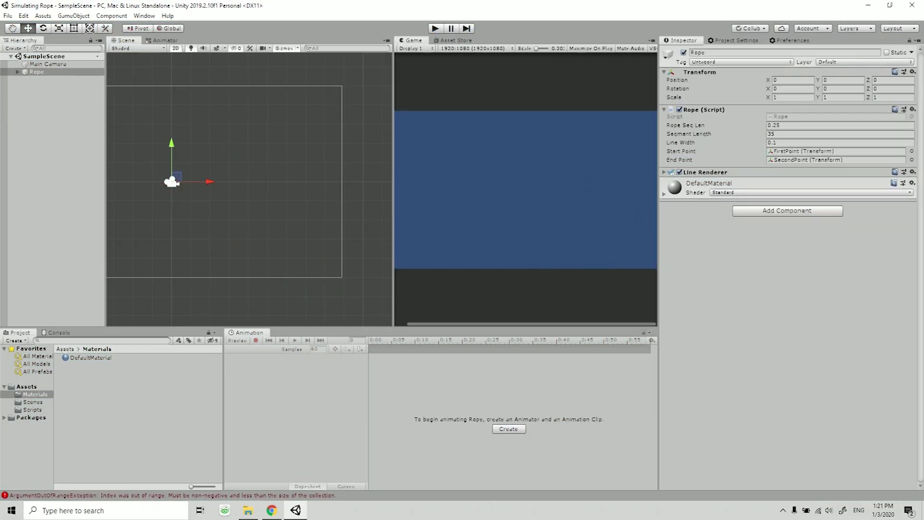
Step: Run the rope simulation, set the Rope script's Segment Length to 32, and try moving the Rope object in the scene
key(ctrl+p)
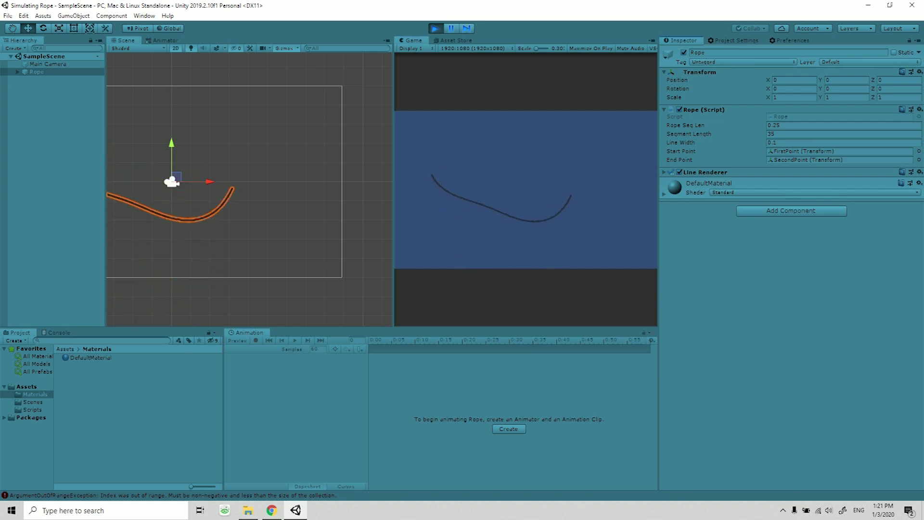
mouse_move(690, 134)
mouse_down()
mouse_move(710, 135)
mouse_move(690, 134)
mouse_up()
key(BackSpace)
text(2)
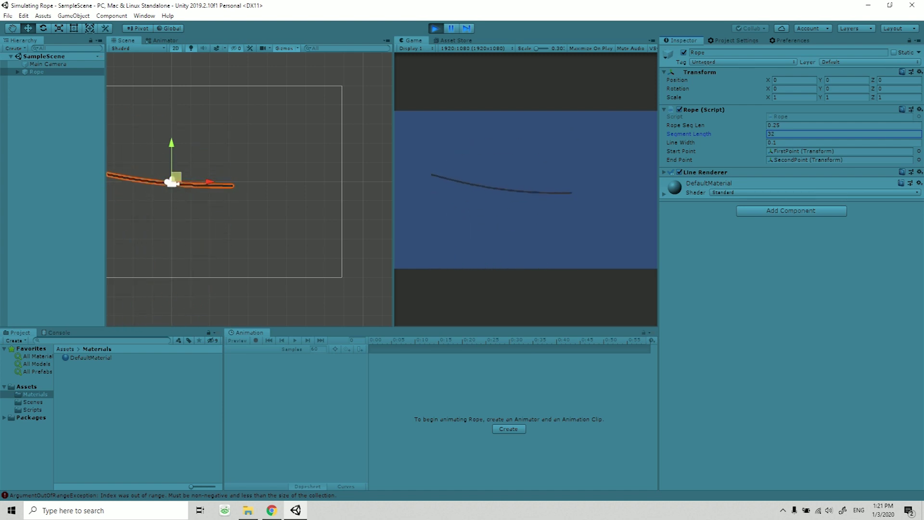
drag(177, 177, 245, 160)
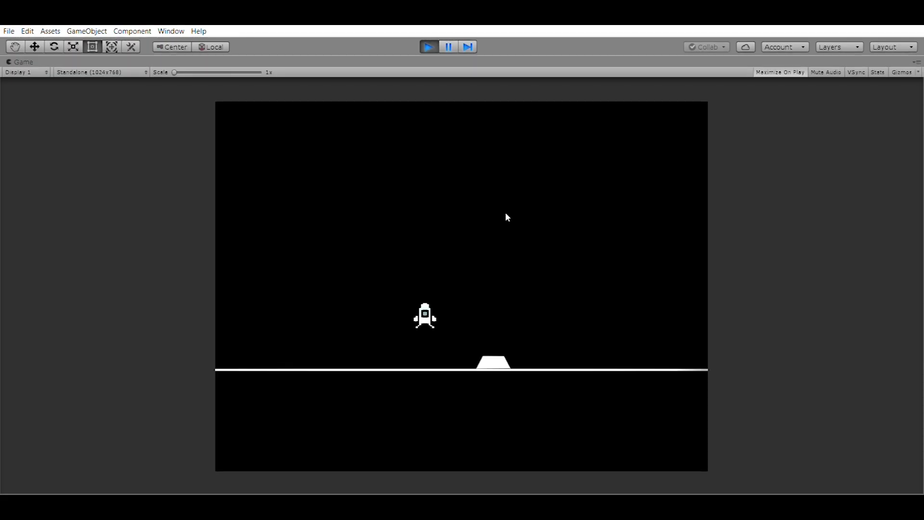
Step: Playtest the rocket lander by rotating and thrusting the rocket until it lands on the base platform
key(Left)
key(Up)
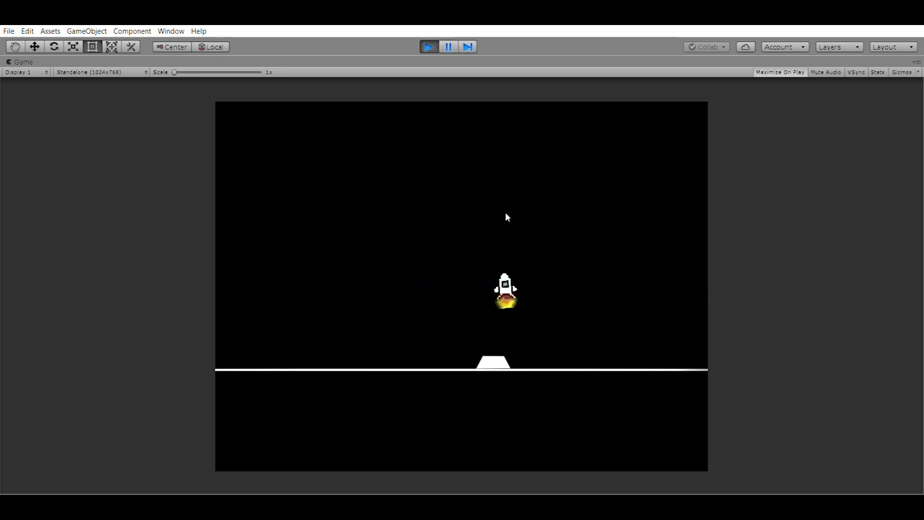
key(Left)
key(Up)
key(Right)
key(Up)
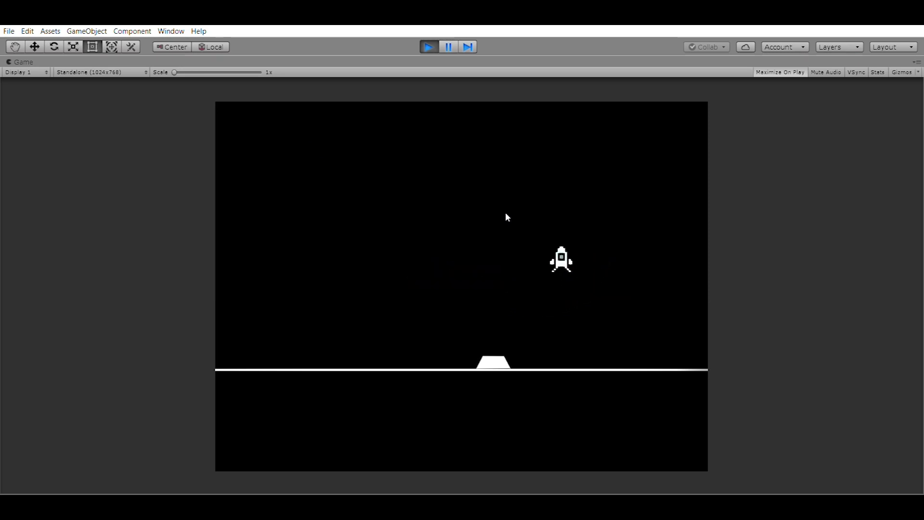
key(Right)
key(Up)
key(Left)
key(Up)
key(Right)
key(Left)
key(Up)
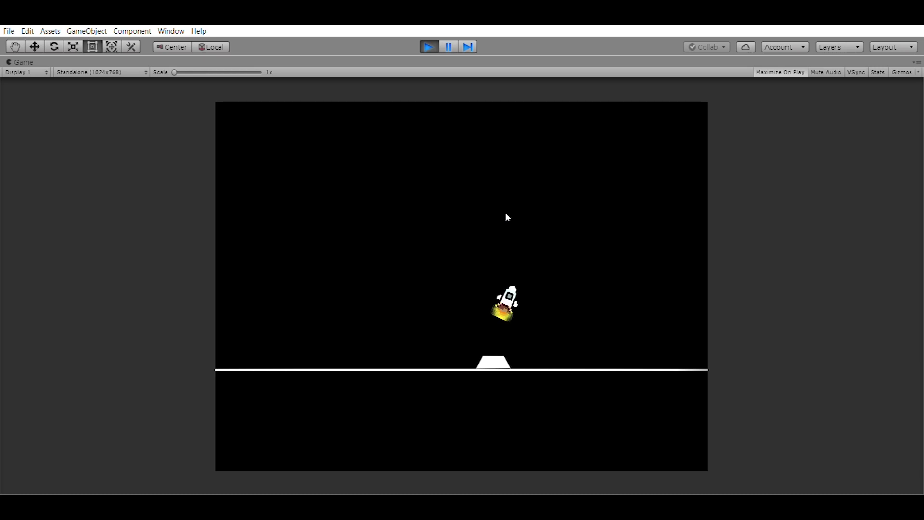
key(Right)
key(Right)
key(Up)
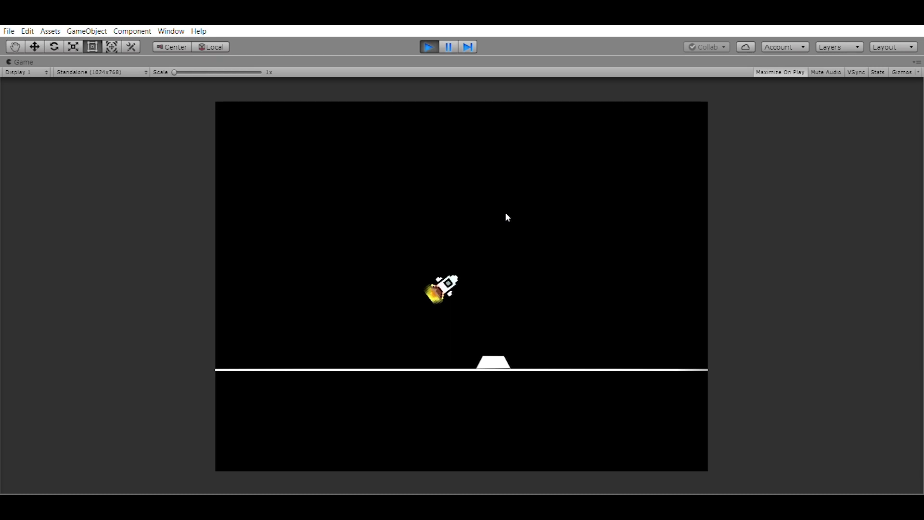
key(Left)
key(Right)
key(Left)
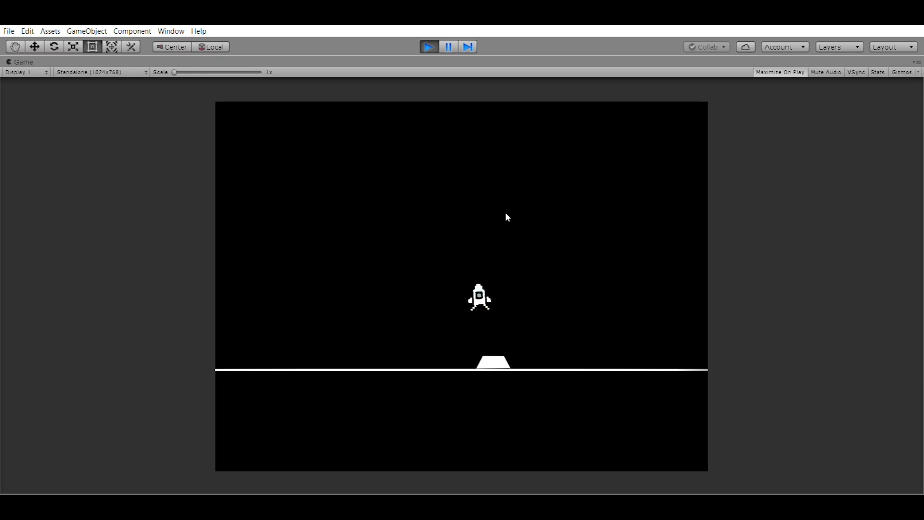
key(Up)
key(Right)
key(space)
key(d)
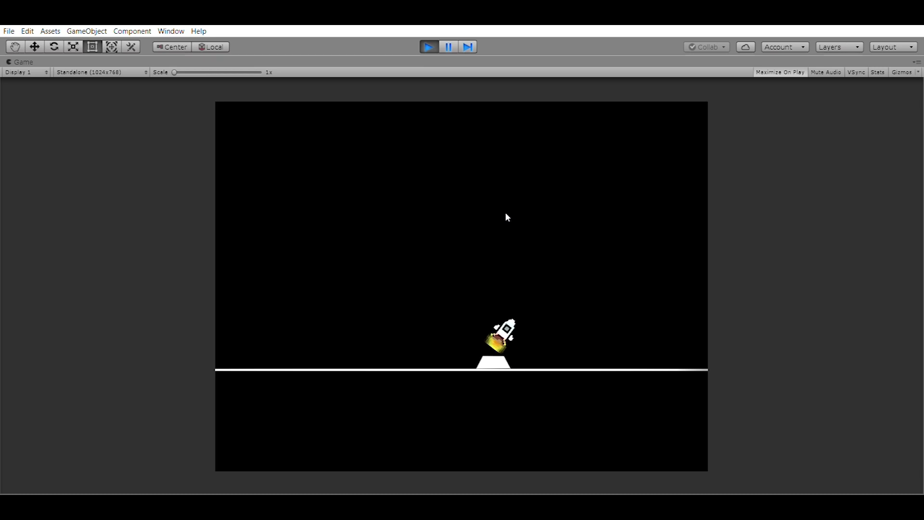
key(a)
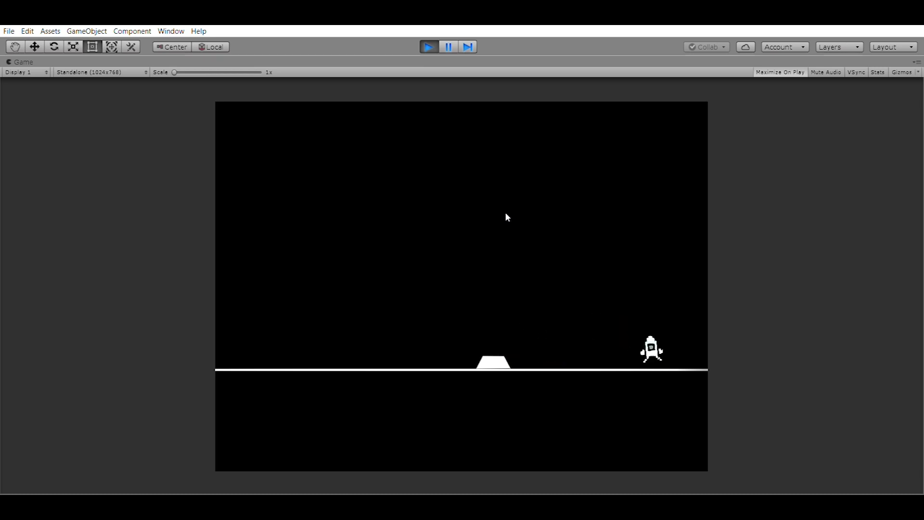
key(Right)
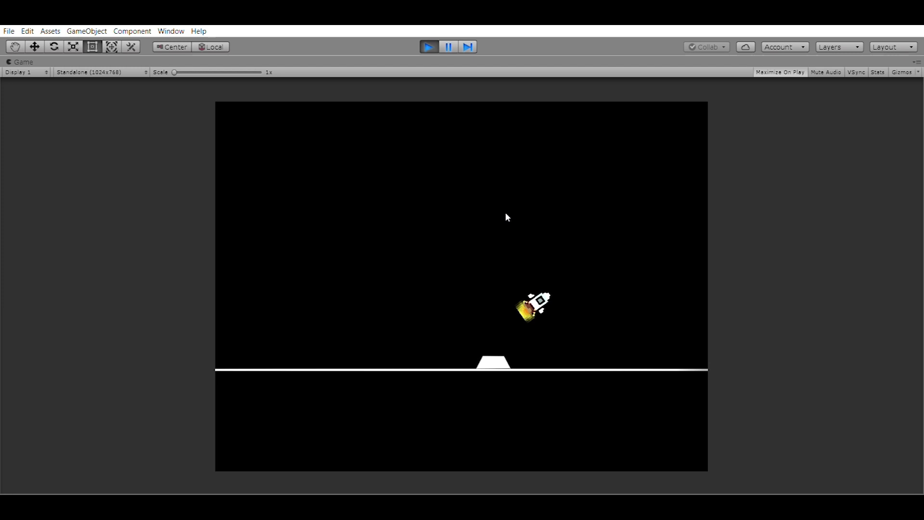
key(Left)
key(Right)
key(space)
key(a)
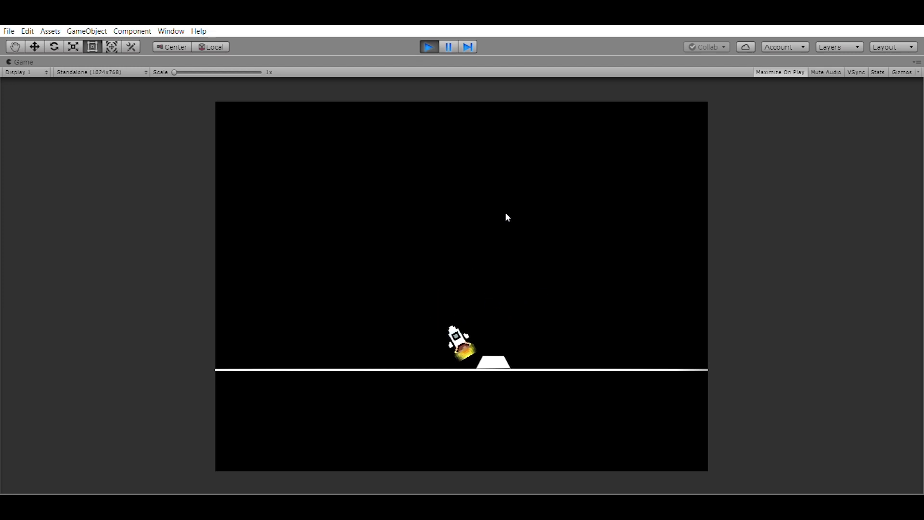
key(Up)
key(Right)
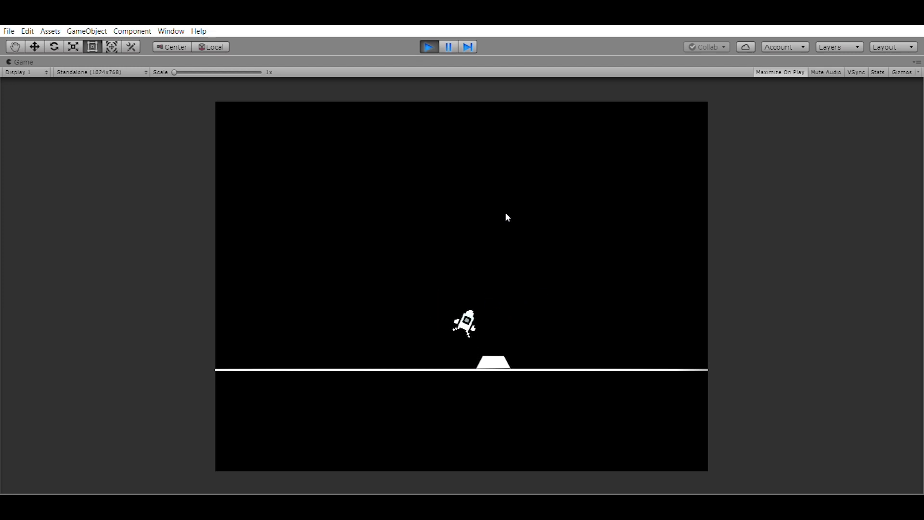
key(Left)
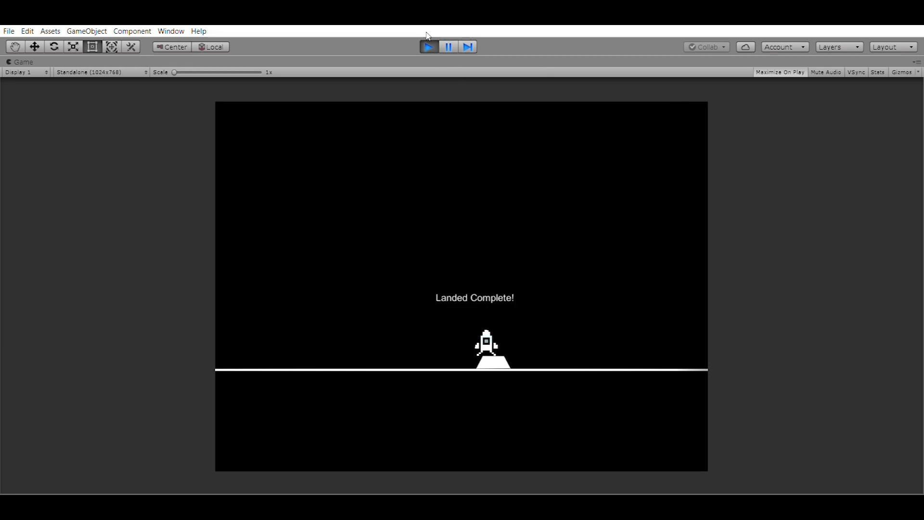
Step: Stop play mode and select the Rocket script in the project's Scripts folder
click(428, 47)
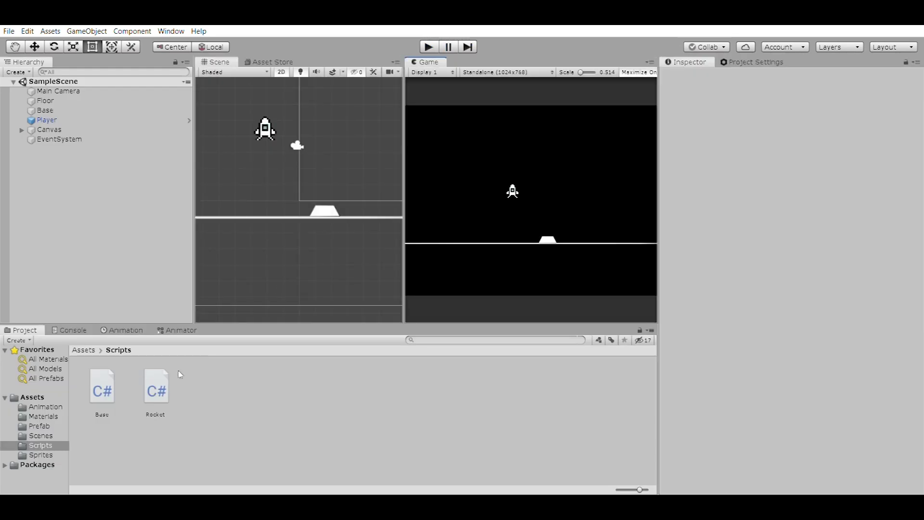
click(157, 388)
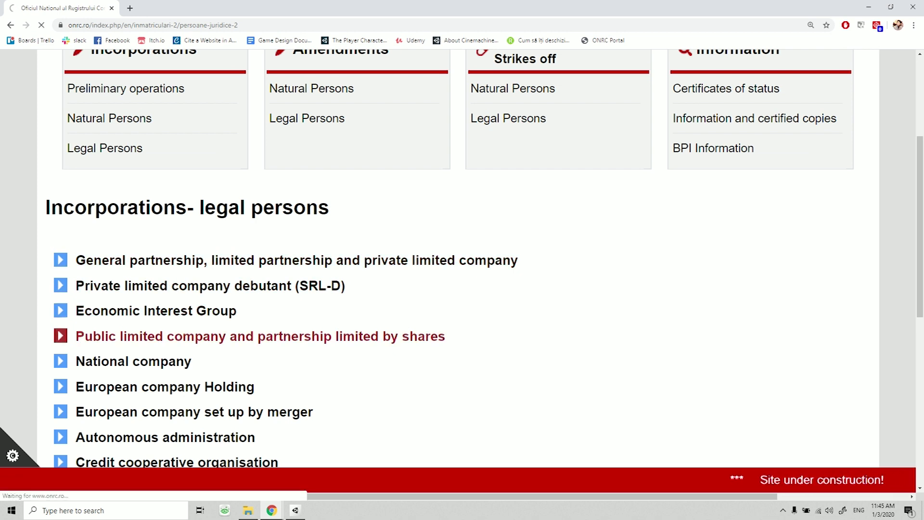
Step: In the browser, open the trade register's Private limited company debutant (SRL-D) page and examine the documents required for registration
scroll(513, 282, down, 4)
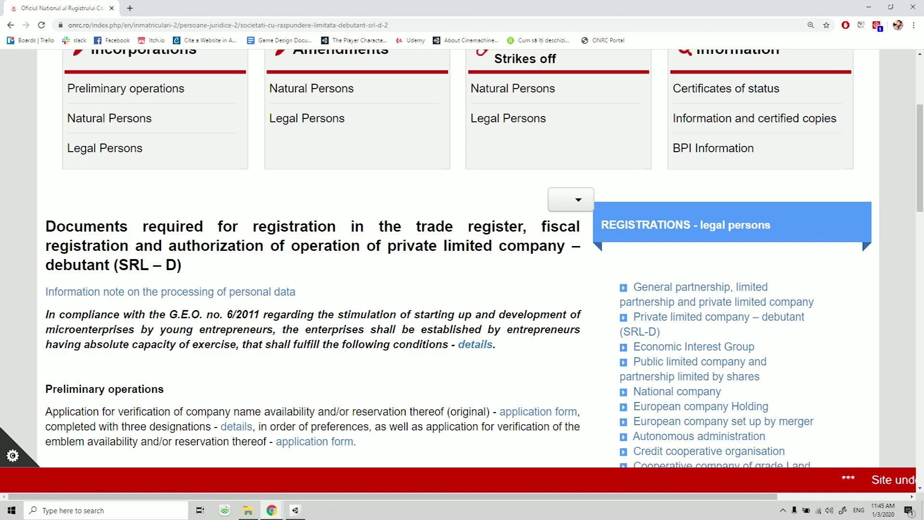
scroll(308, 289, down, 6)
drag(86, 235, 195, 280)
scroll(195, 280, down, 5)
click(195, 280)
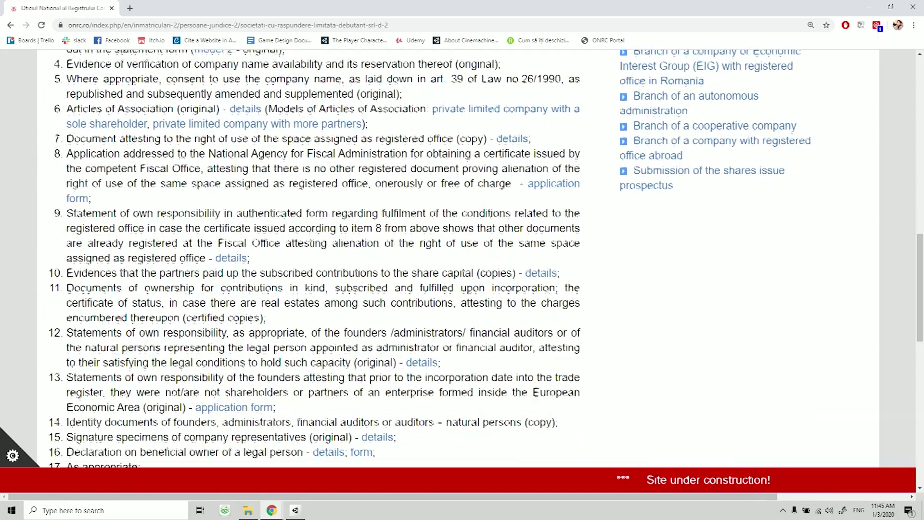
scroll(308, 289, down, 9)
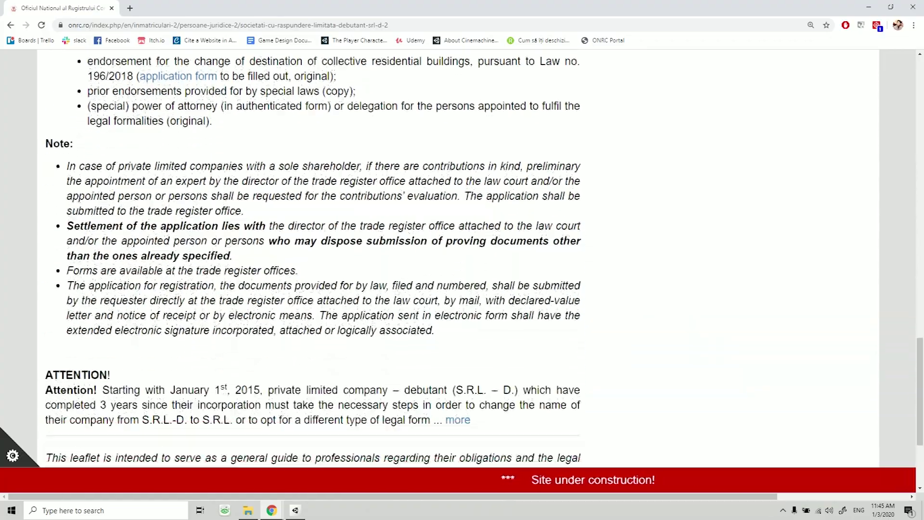
scroll(308, 289, down, 3)
scroll(308, 289, up, 5)
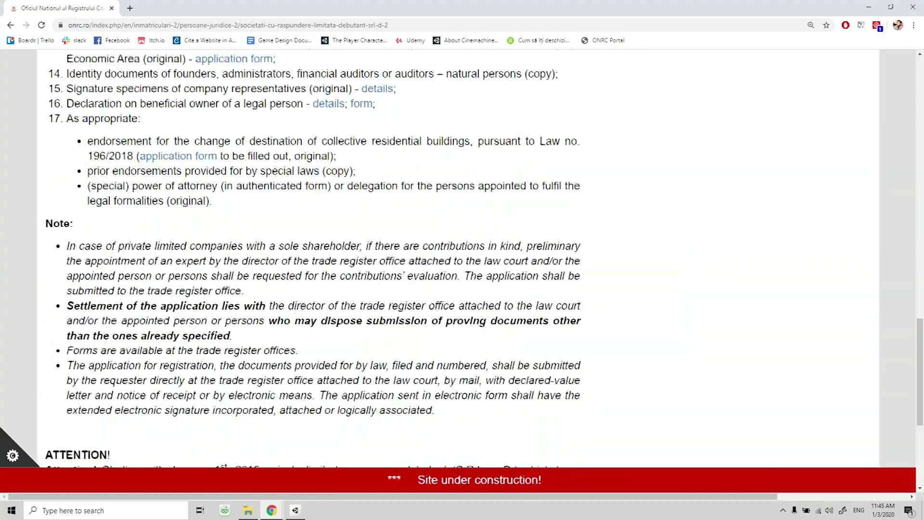
scroll(308, 289, up, 17)
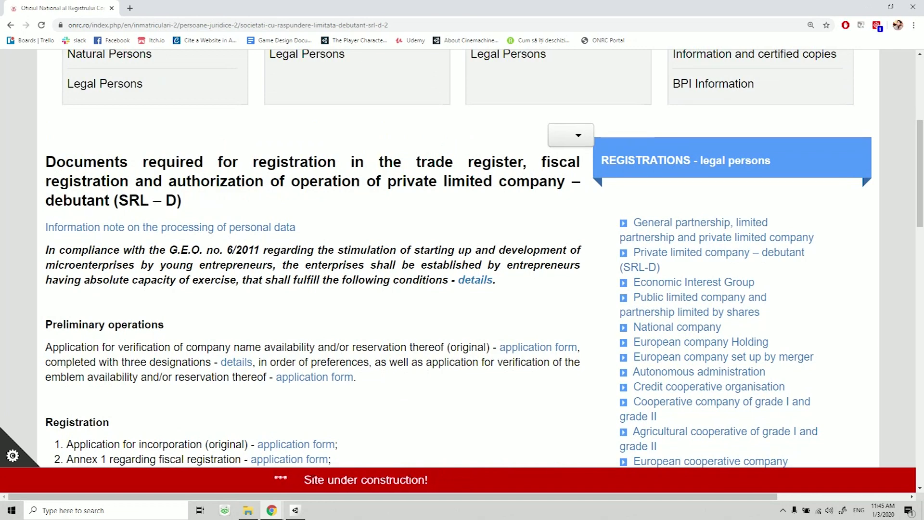
scroll(308, 289, up, 4)
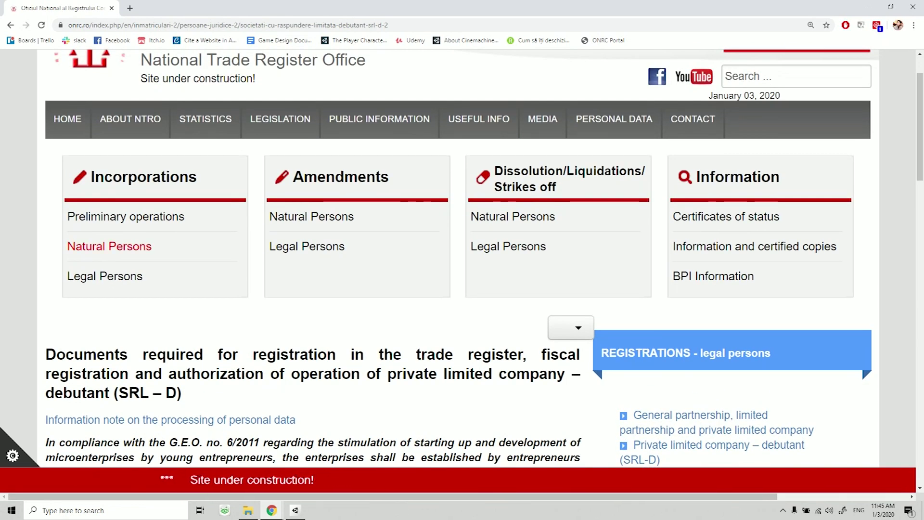
Step: Open the company registration application form (11-10-150.pdf) and look through both of its pages
scroll(309, 289, down, 7)
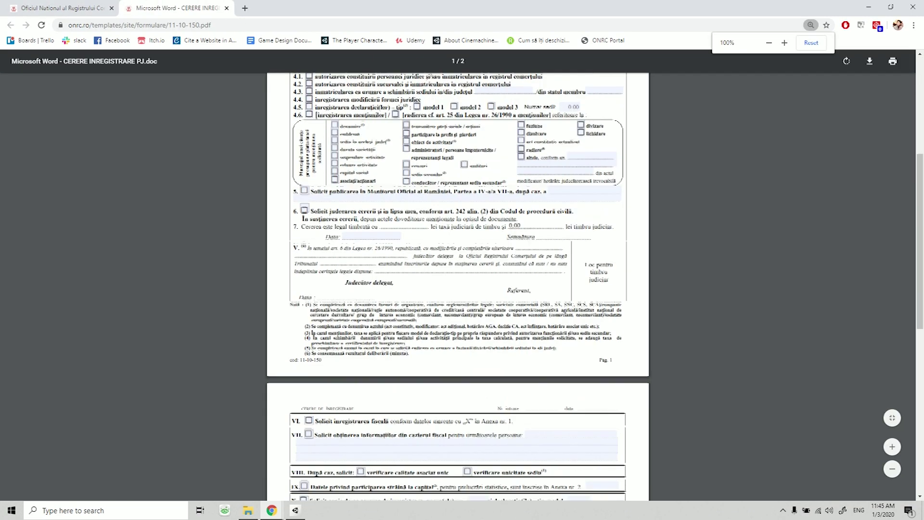
scroll(458, 289, down, 4)
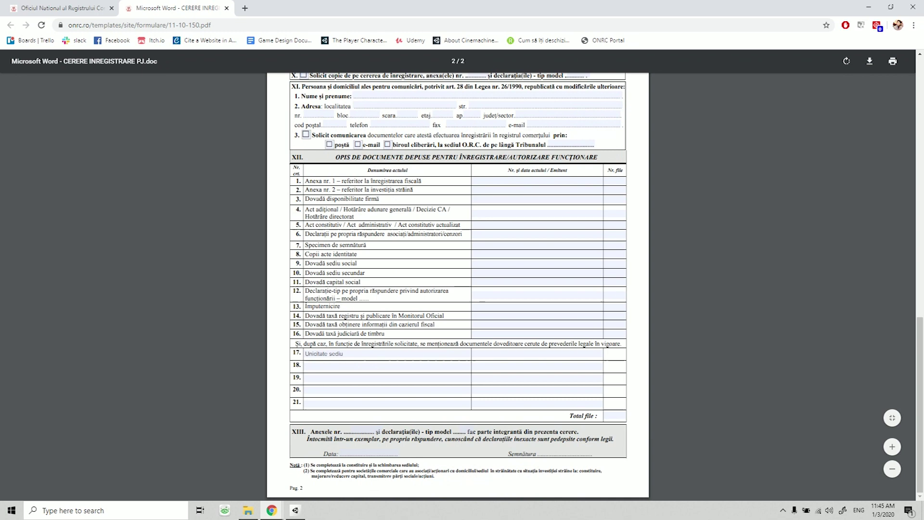
scroll(458, 289, up, 15)
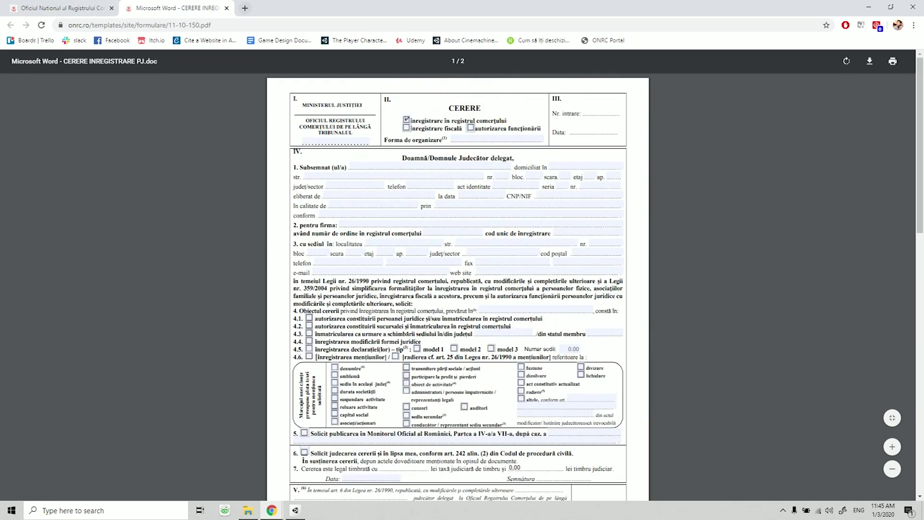
Step: Open the Notes about Romanian Legislation document and read the entrepreneur conditions and the list of documents to provide
click(289, 8)
scroll(428, 289, down, 5)
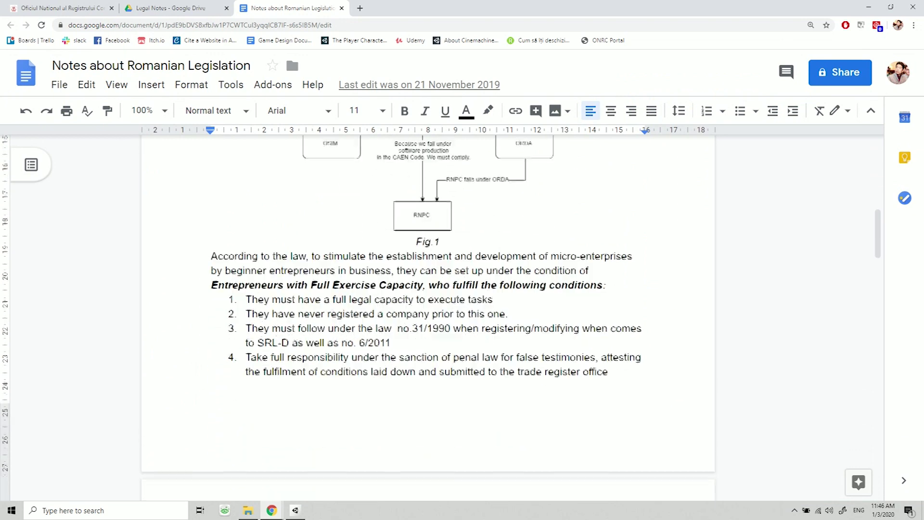
scroll(428, 317, down, 12)
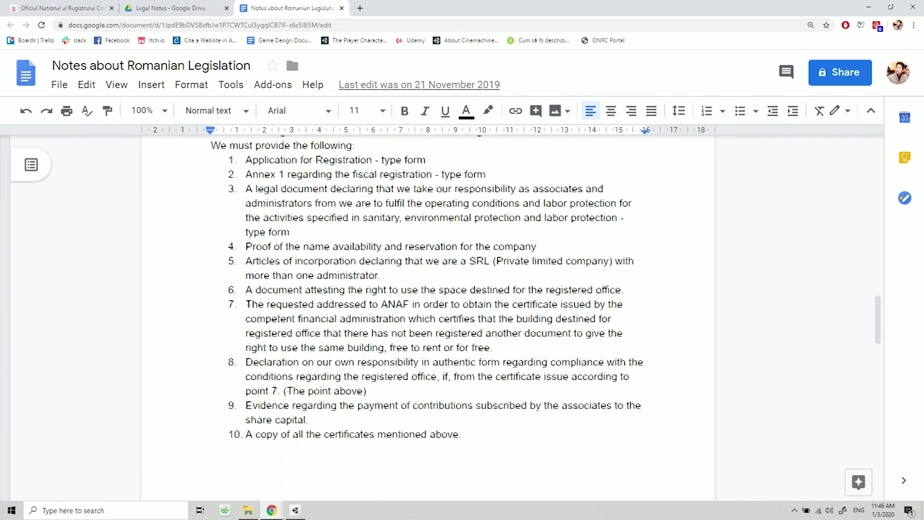
scroll(428, 317, down, 5)
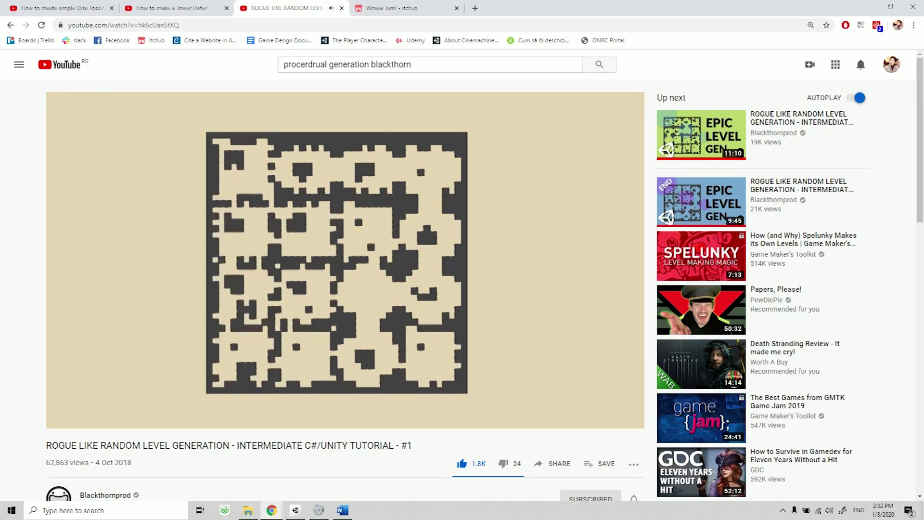
Step: Look over the Blackthornprod video page on roguelike random level generation in Unity
scroll(337, 241, down, 1)
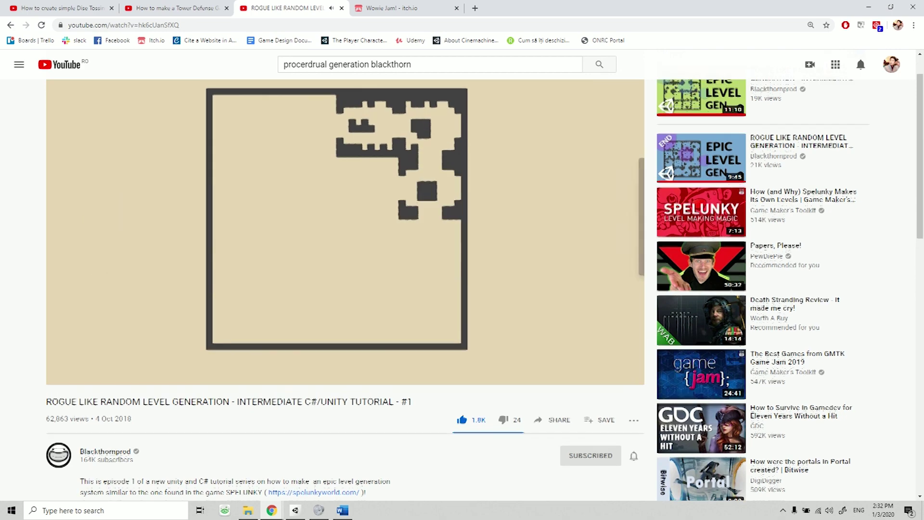
scroll(337, 241, up, 1)
scroll(486, 279, down, 1)
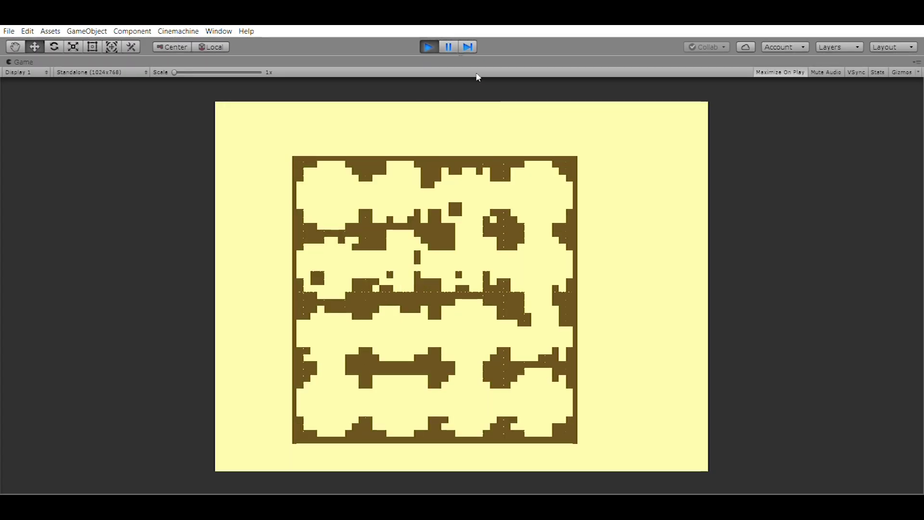
Step: Switch to the level generation project in Unity, restart play mode to generate a new layout, and stop it
click(429, 47)
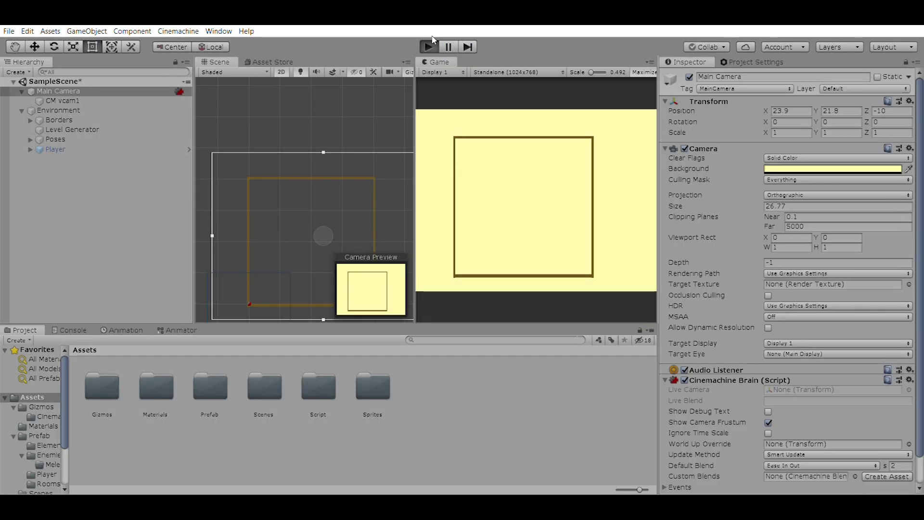
click(430, 43)
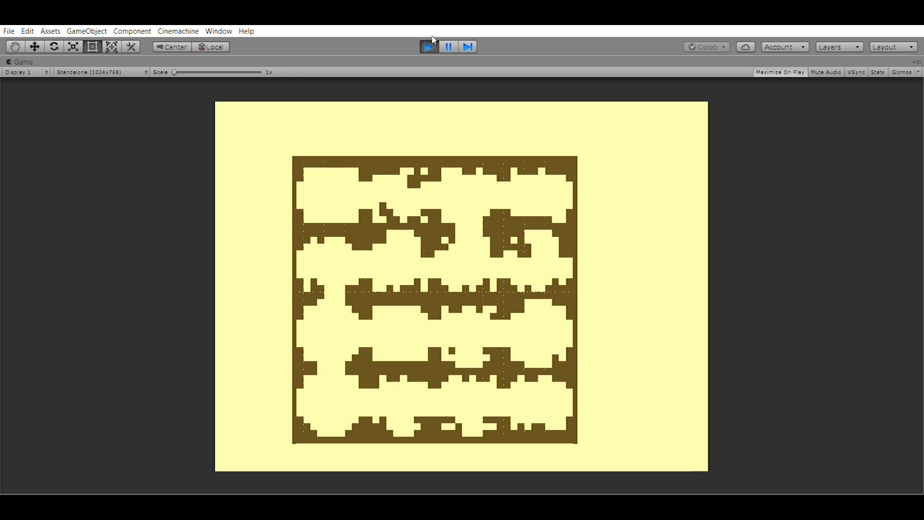
click(432, 41)
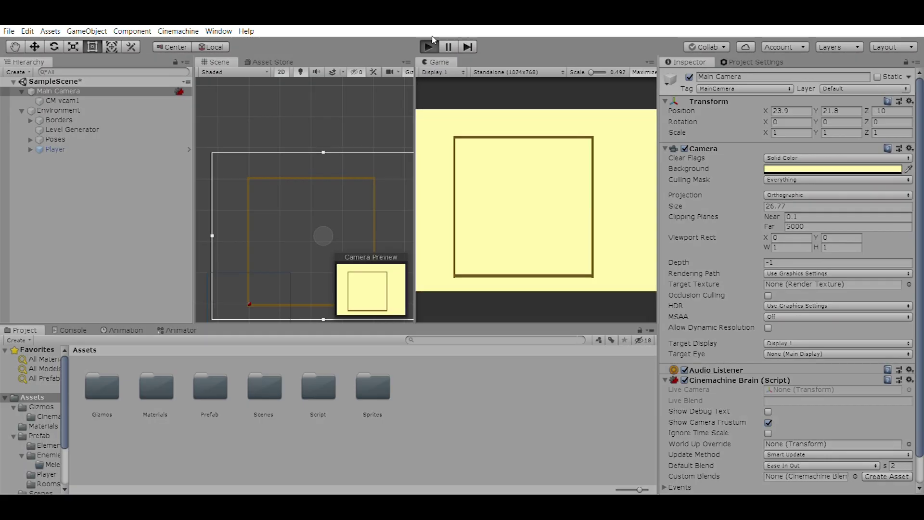
Step: Run the level generation scene to produce another random layout, stop it, and start it once more
click(428, 46)
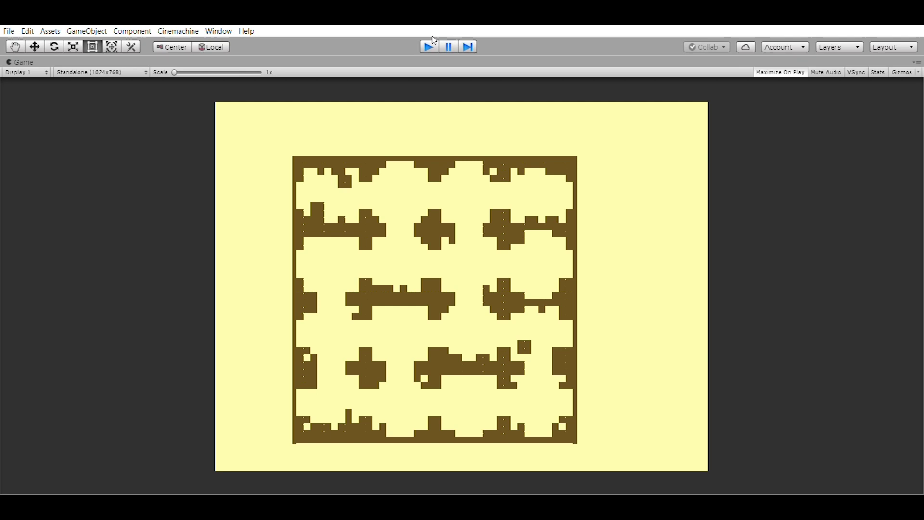
click(432, 42)
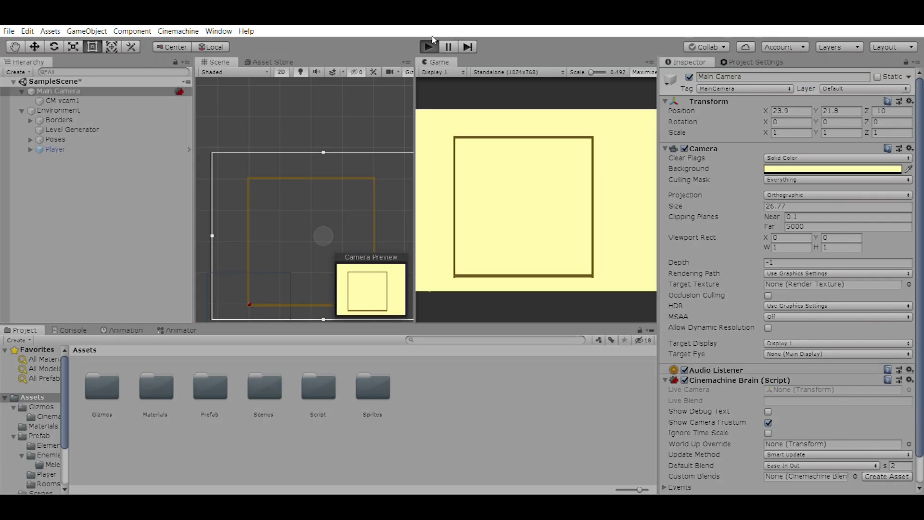
click(432, 41)
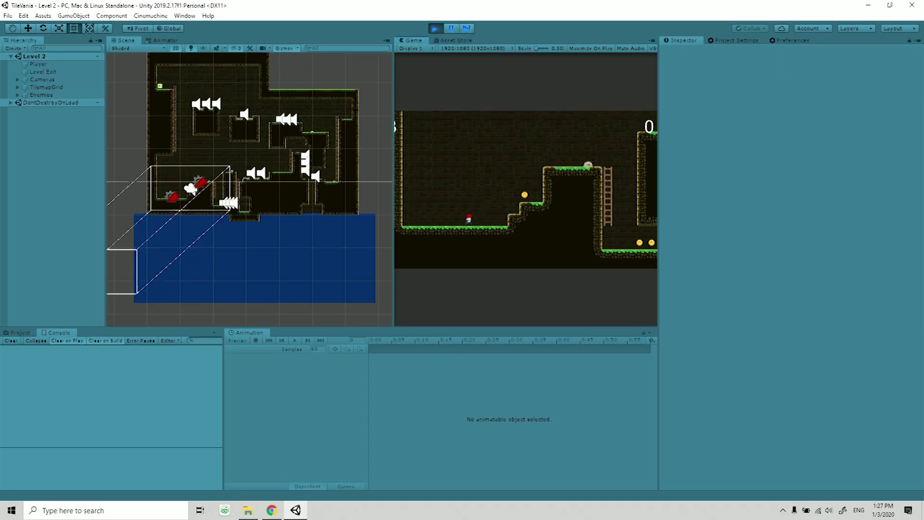
Step: In the TileVania project, play Level 2 rightward over the first ledges, collecting coins, climbing the ladder and jumping across the spikes
key(Right)
key(space)
key(space)
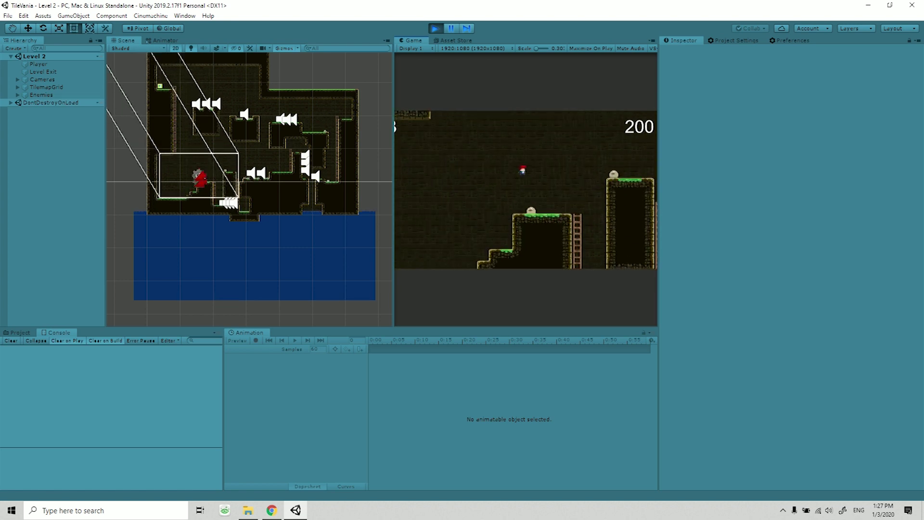
key(Right)
key(Right)
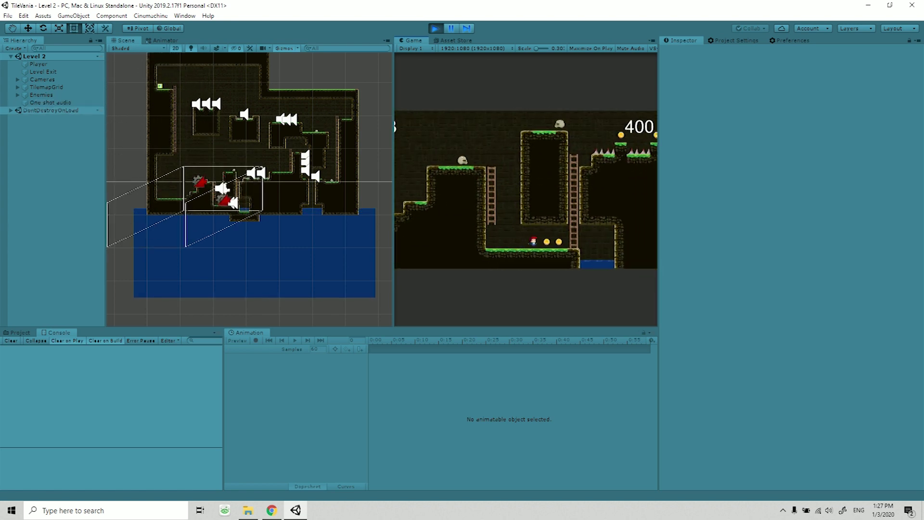
key(Up)
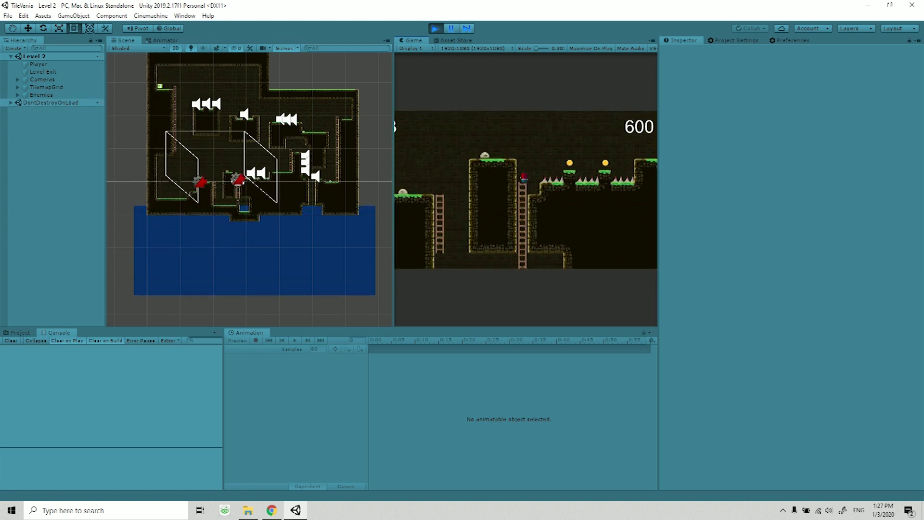
key(Right)
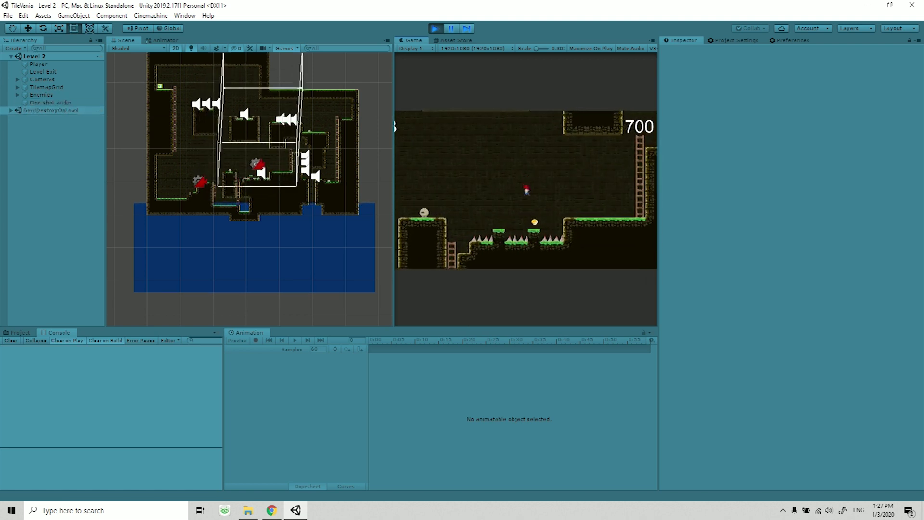
key(Right)
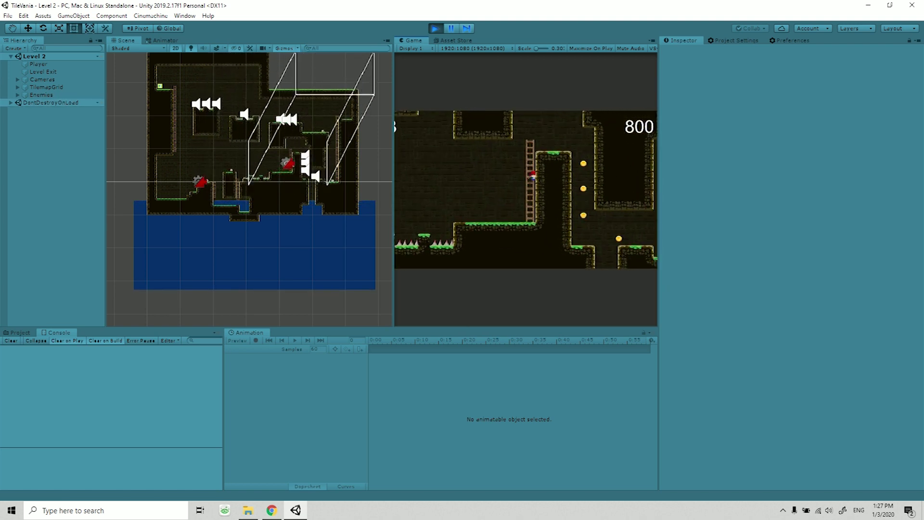
Step: Take the player past the pillar, jump the water gap for the coin, and climb the tall ladder at the level's far edge
key(Right)
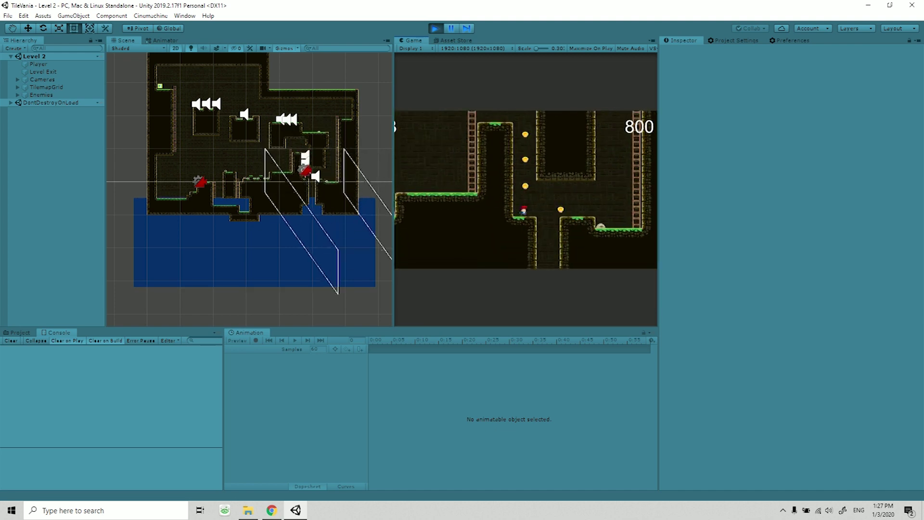
key(space)
key(Right)
key(Right)
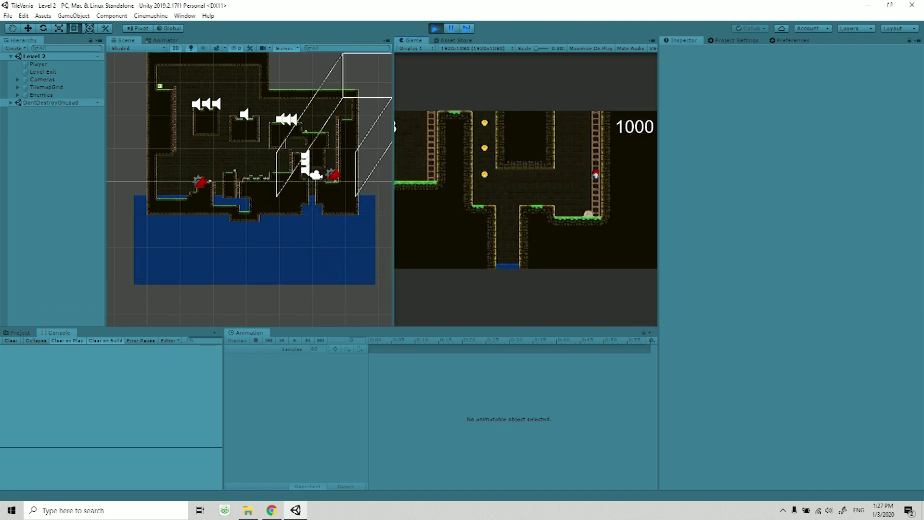
key(Up)
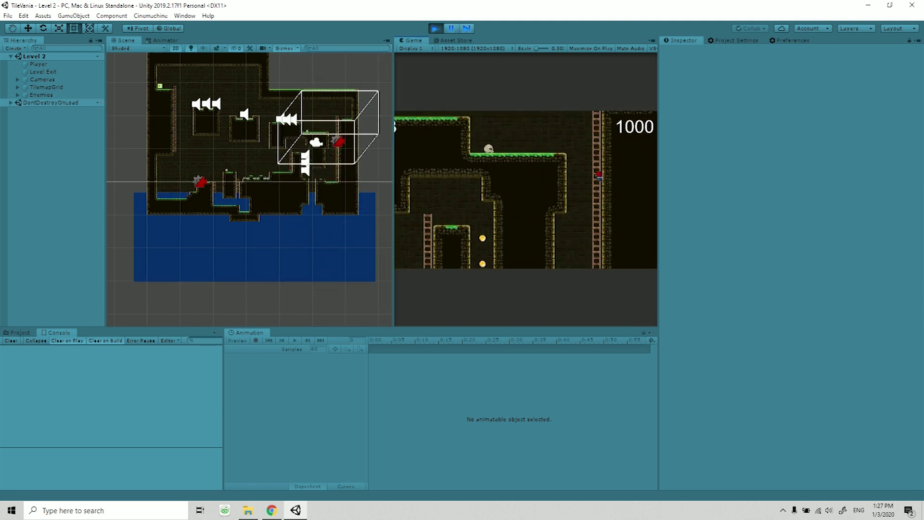
key(Up)
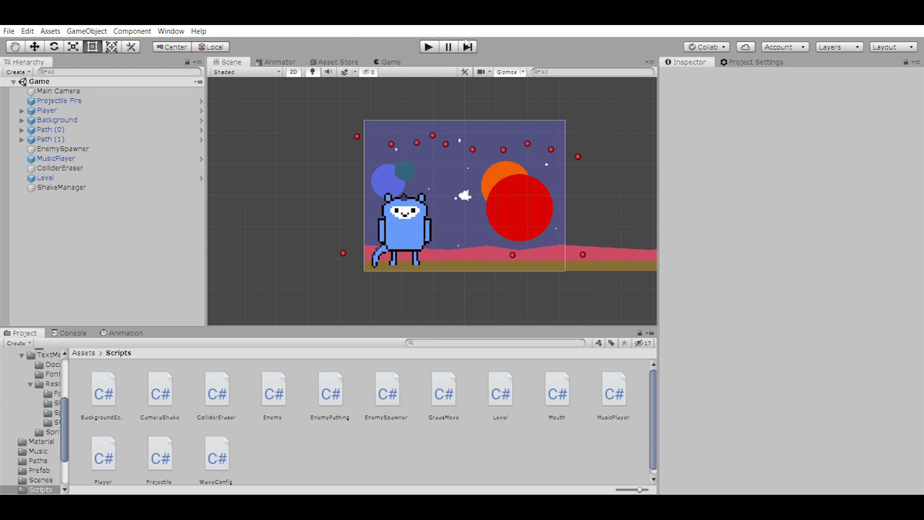
Step: Run the blue monster shooter's Game scene and fire fireballs at the first pink enemies approaching along the ground
click(428, 46)
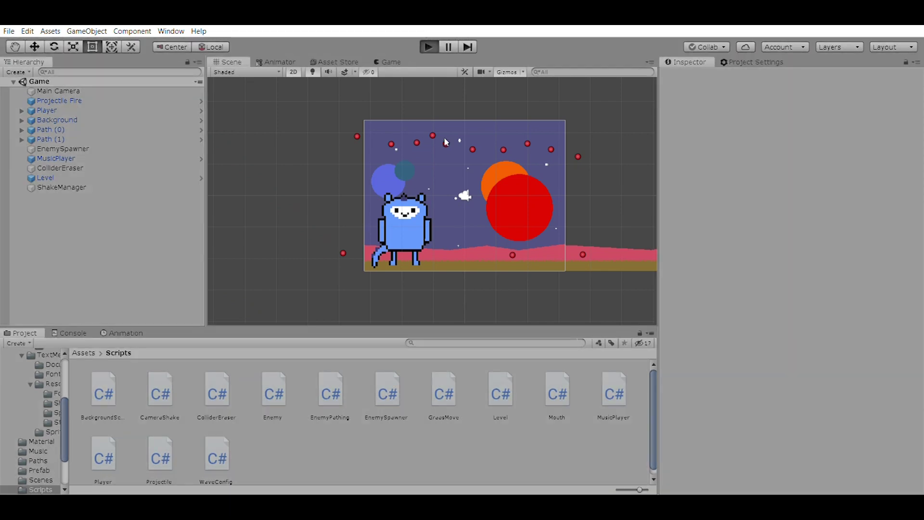
click(518, 293)
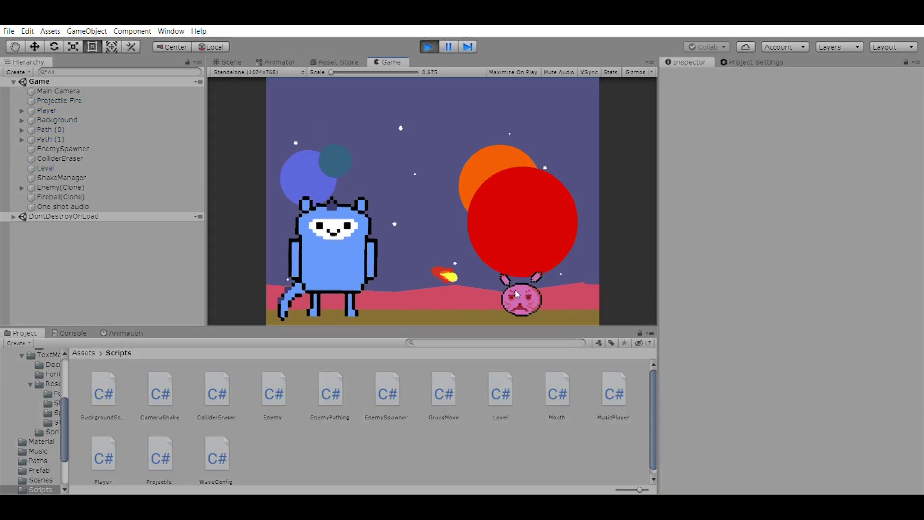
click(448, 295)
click(513, 295)
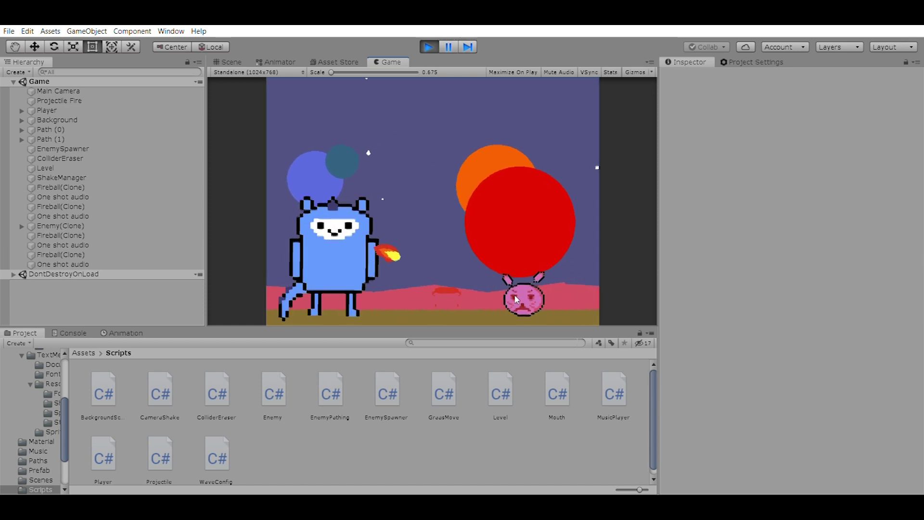
click(514, 295)
click(515, 296)
click(569, 299)
click(572, 300)
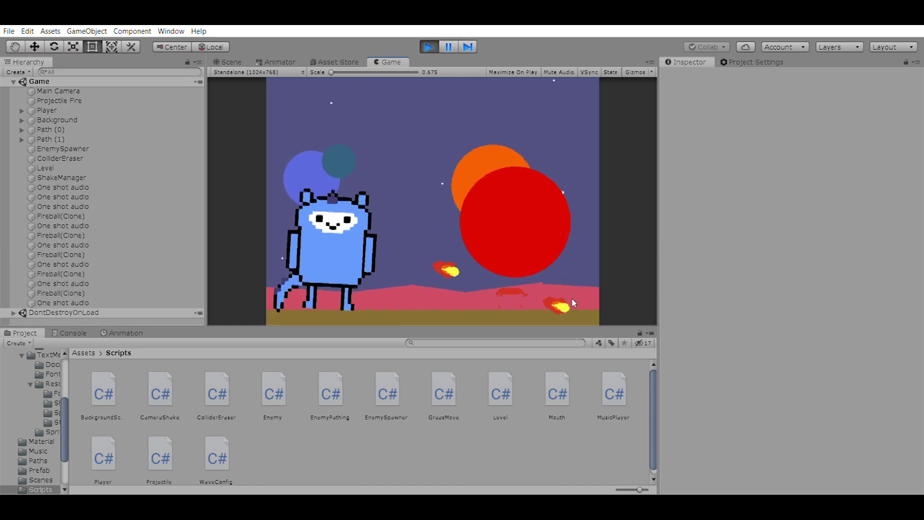
Step: Keep shooting fireballs at the following pink ground enemies at varying distances from the monster
click(503, 291)
click(506, 293)
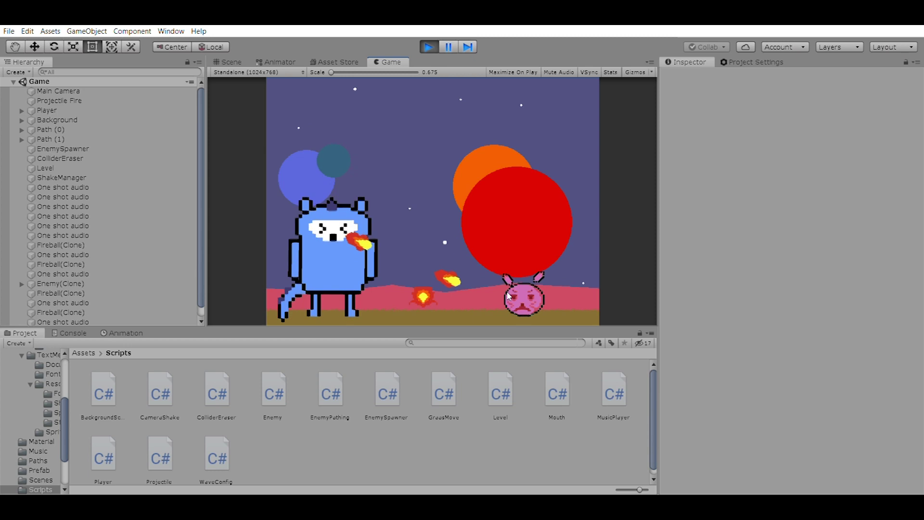
click(510, 296)
click(574, 300)
click(578, 300)
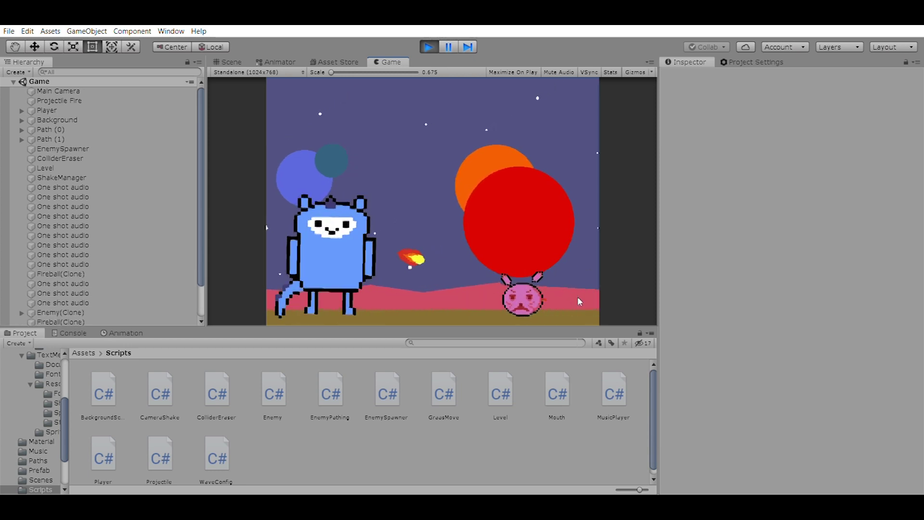
click(448, 308)
click(580, 313)
Step: Aim upward and shoot fireballs at the flying bird enemies crossing the sky
click(414, 127)
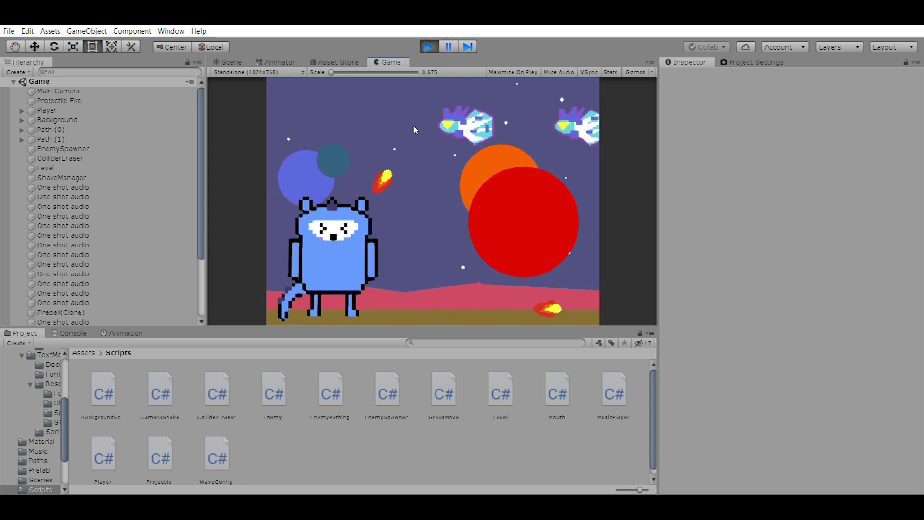
click(414, 127)
click(414, 126)
click(452, 128)
click(453, 130)
click(453, 130)
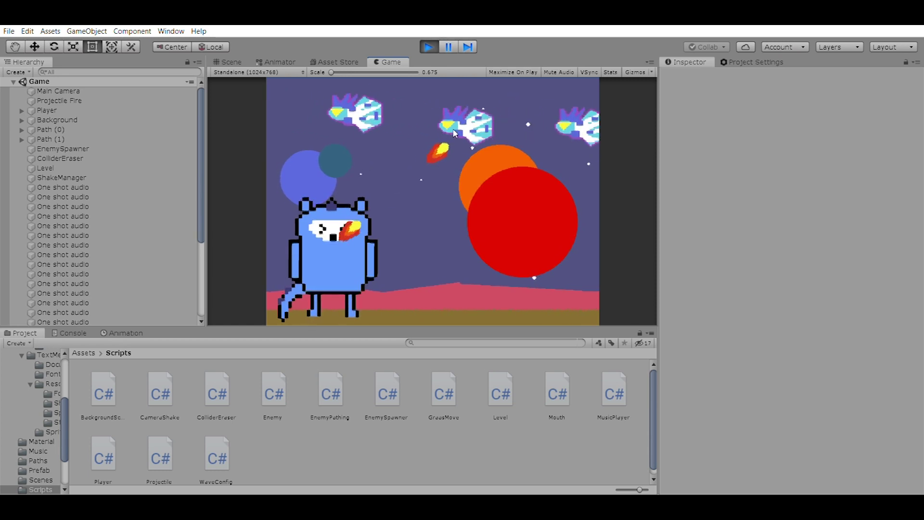
click(453, 131)
click(455, 131)
click(455, 130)
click(489, 126)
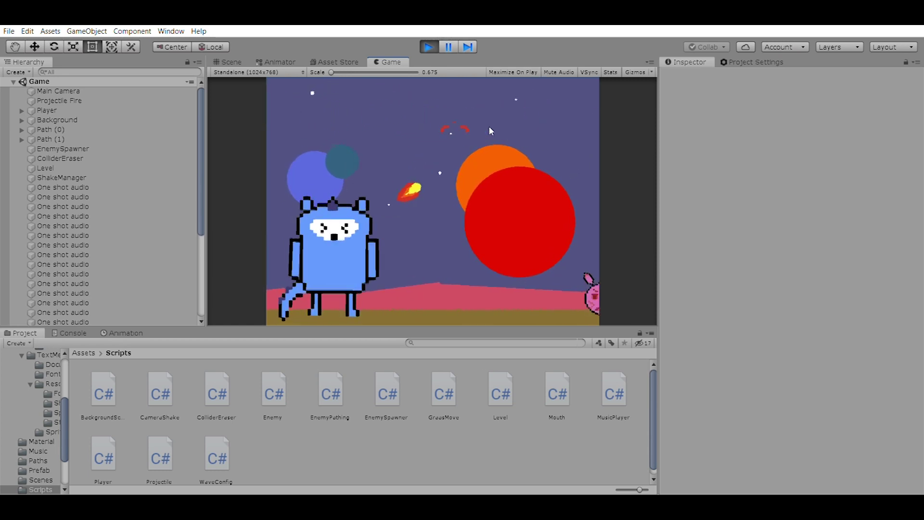
click(489, 126)
Step: Shoot more fireballs along the ground toward the pink enemy entering the scene, and return to the Scene view
click(512, 289)
click(512, 290)
click(512, 289)
click(450, 297)
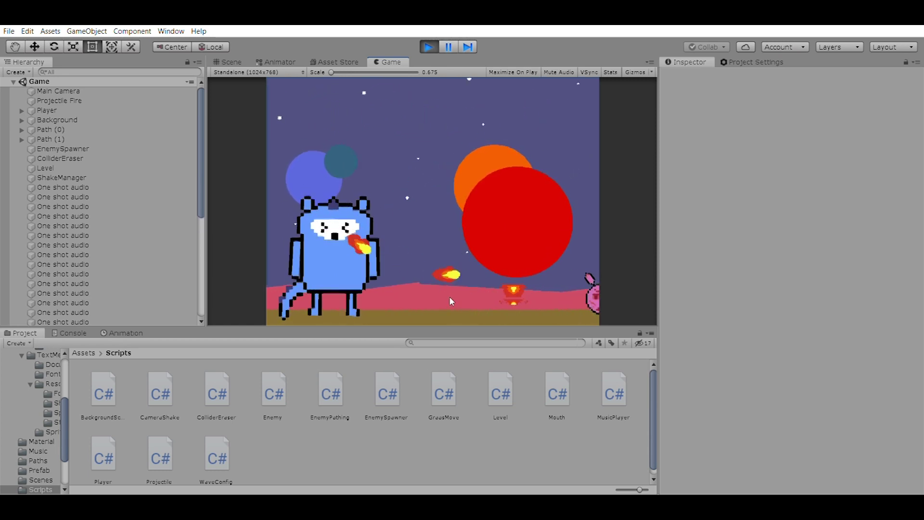
click(552, 296)
click(555, 295)
click(552, 295)
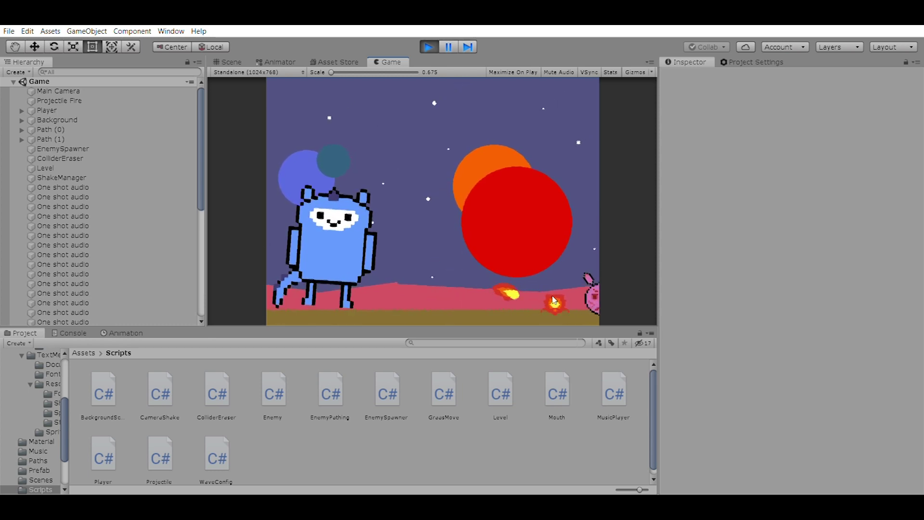
click(553, 296)
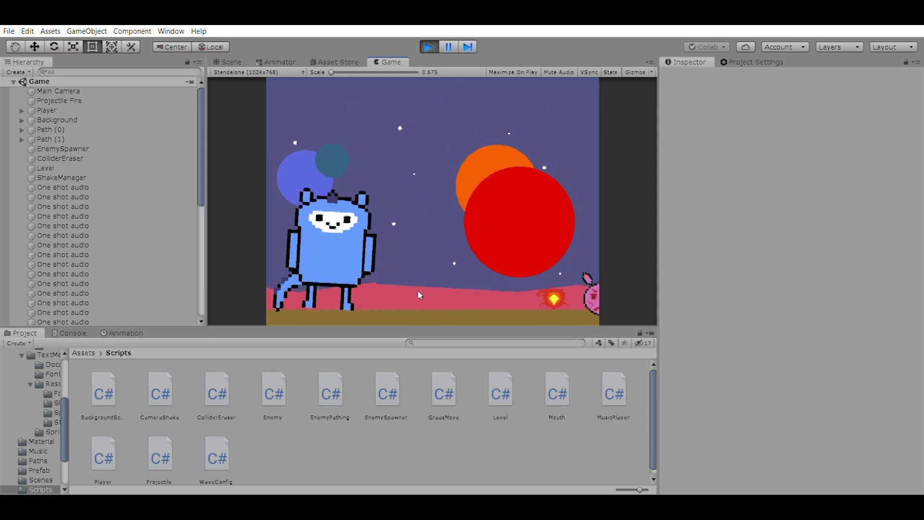
click(539, 292)
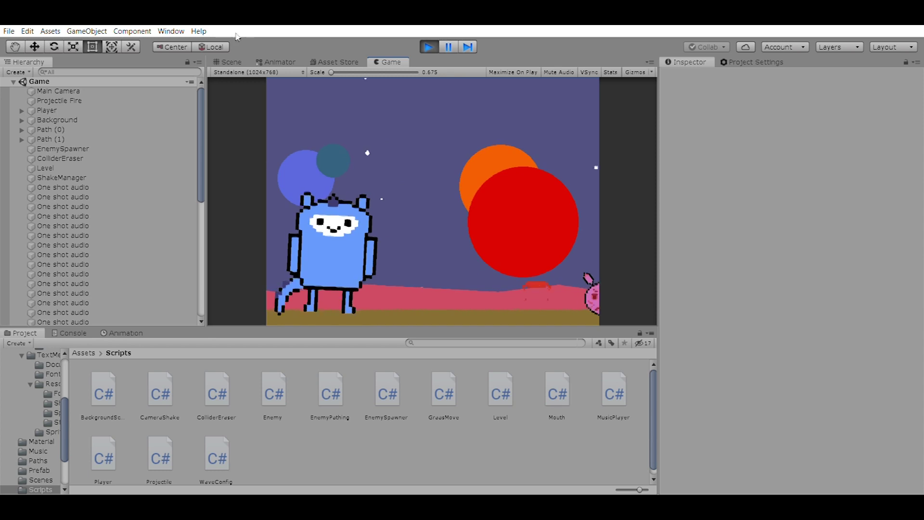
click(229, 62)
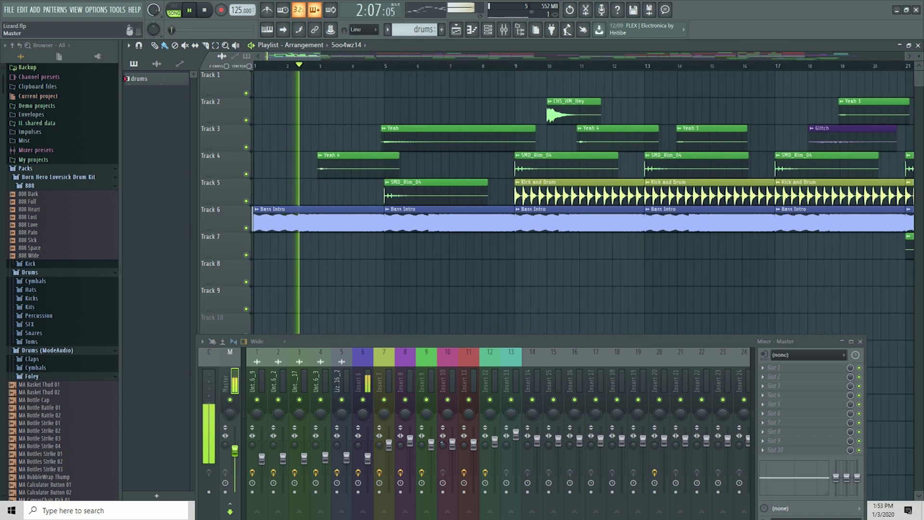
Step: In FL Studio's Lizard.flp, open the Fruity parametric EQ 2 of mixer Insert 6, move its window clear, and check its plugin options
click(362, 382)
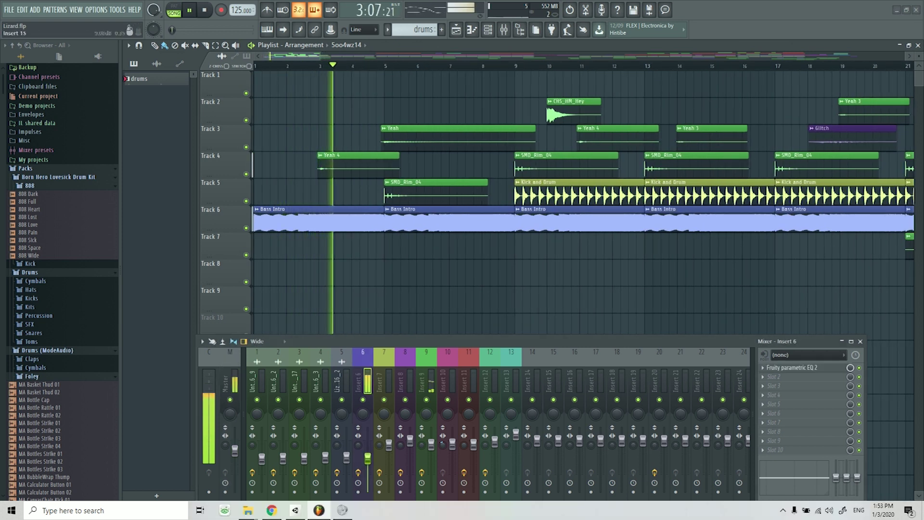
click(790, 367)
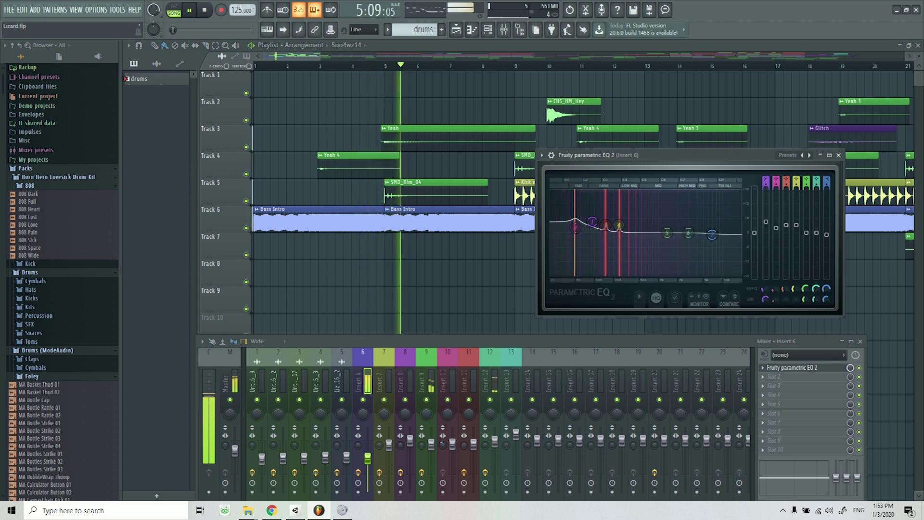
drag(698, 155, 285, 65)
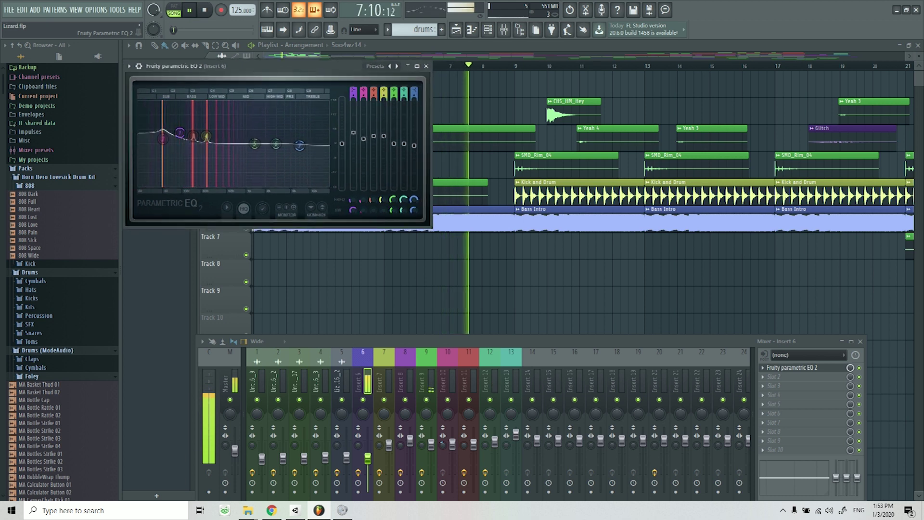
click(129, 65)
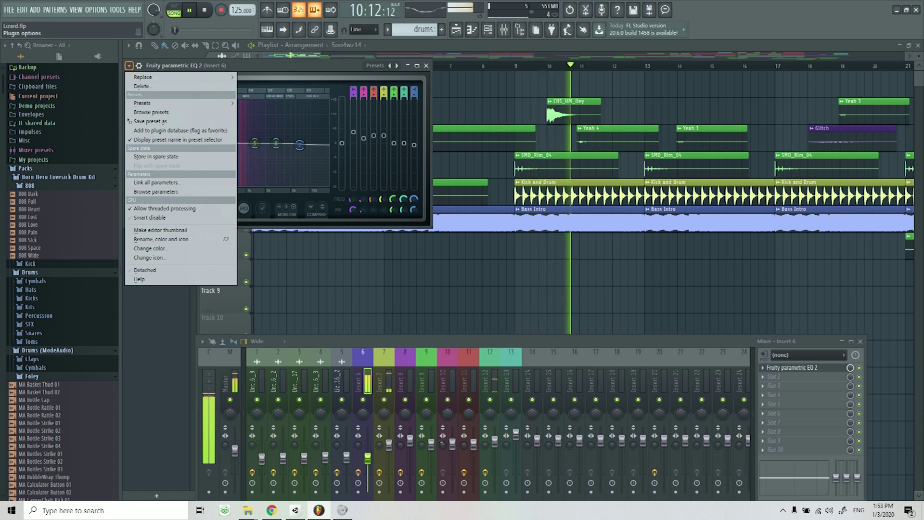
key(Escape)
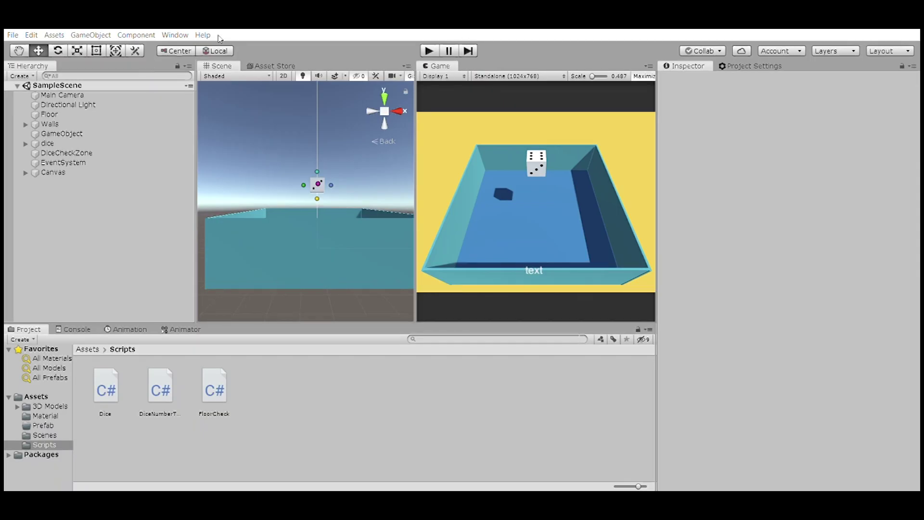
Step: Switch to the Unity dice project, run SampleScene, and roll the dice twice
click(426, 47)
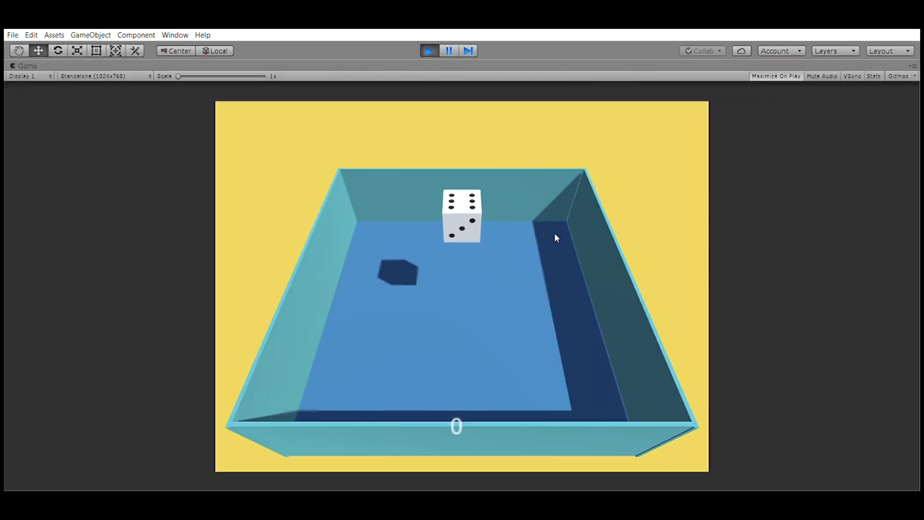
key(space)
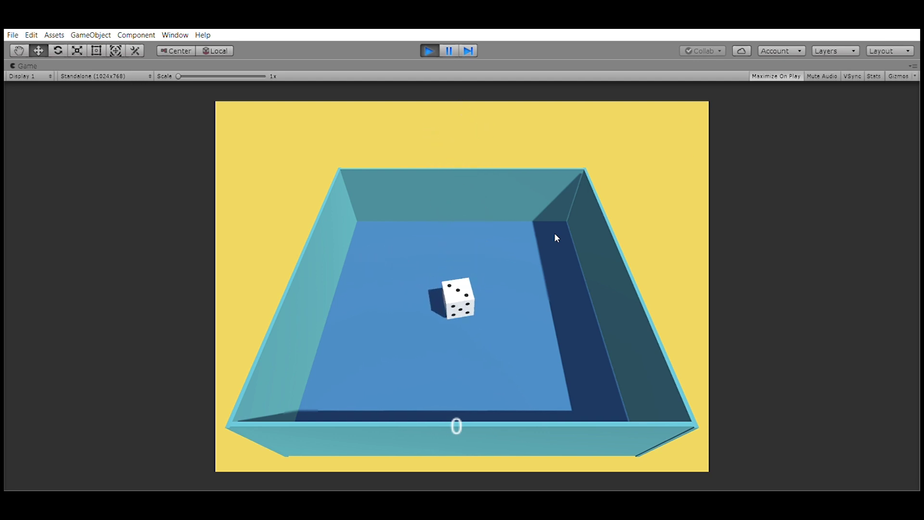
key(space)
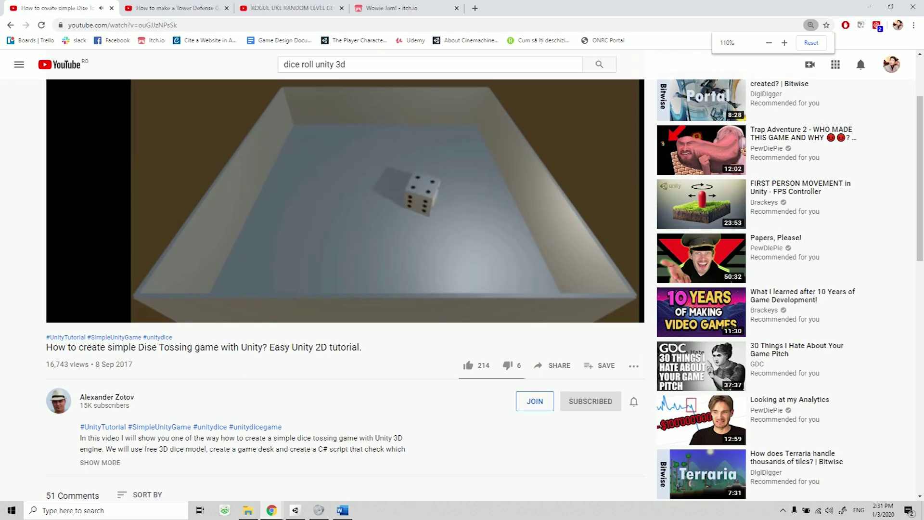
Step: Switch to Chrome and view the player of the Unity dice tossing tutorial on YouTube
scroll(170, 408, up, 2)
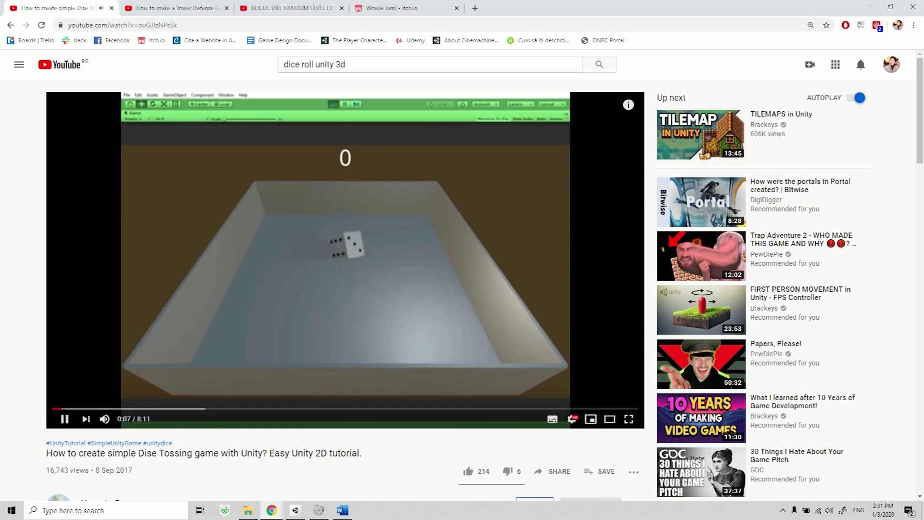
Step: Skip ahead in the dice tossing tutorial, and return to the Unity dice game to roll the dice again and stop it
click(169, 408)
scroll(170, 409, down, 3)
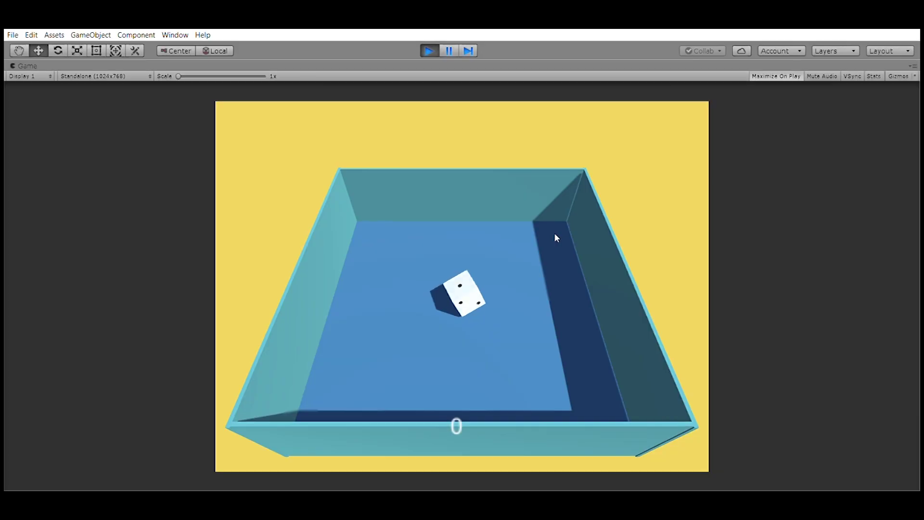
key(space)
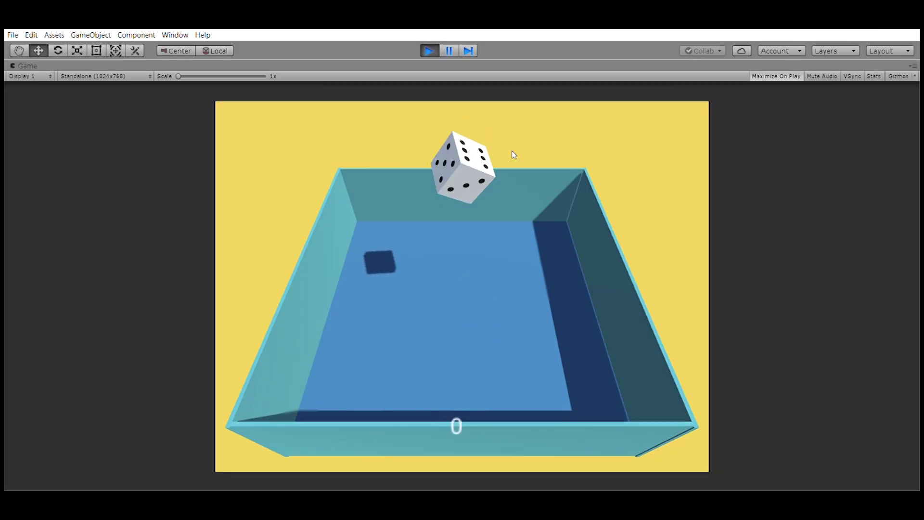
click(433, 49)
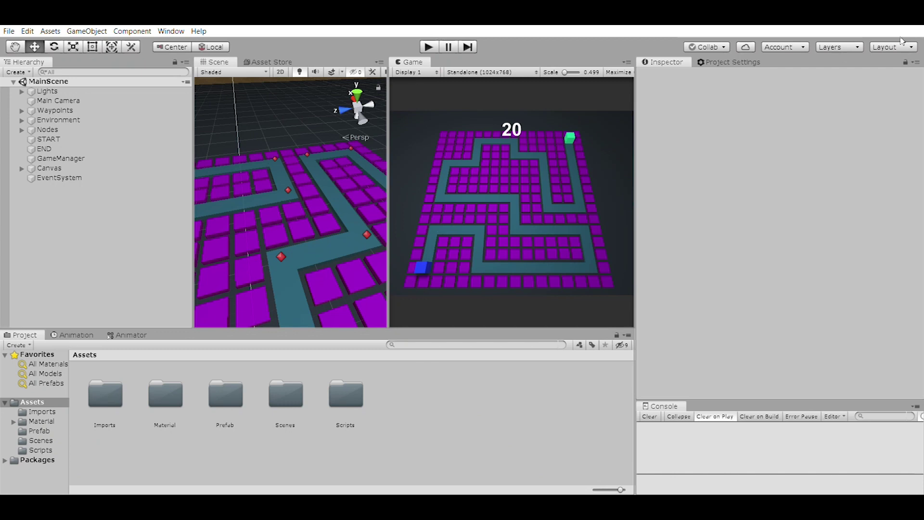
Step: Run the tower defense MainScene in Unity, and skip through the Brackeys Tower Defense Game (E01) tutorial in Chrome, pausing it
click(429, 47)
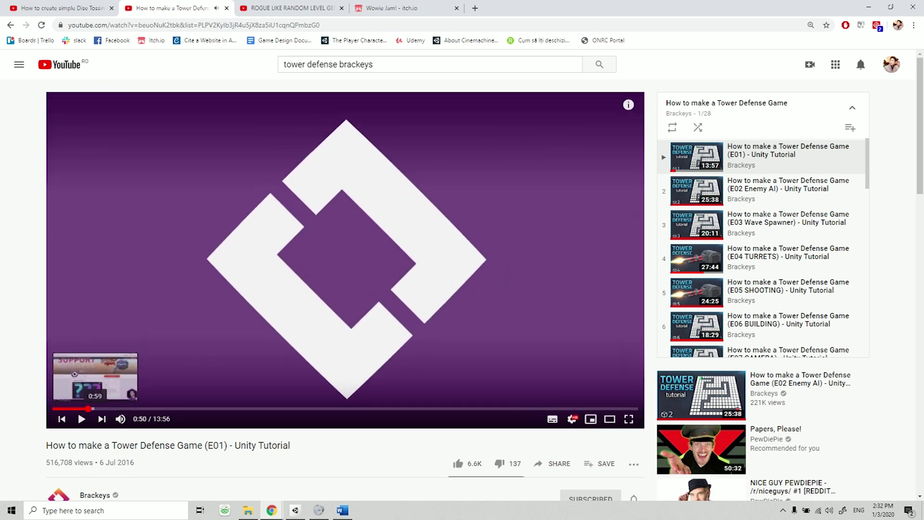
click(163, 409)
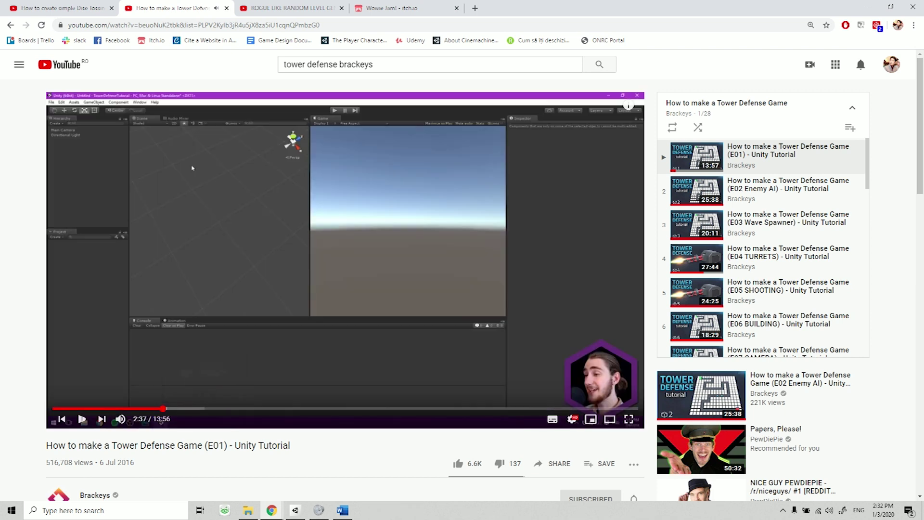
click(251, 409)
click(331, 409)
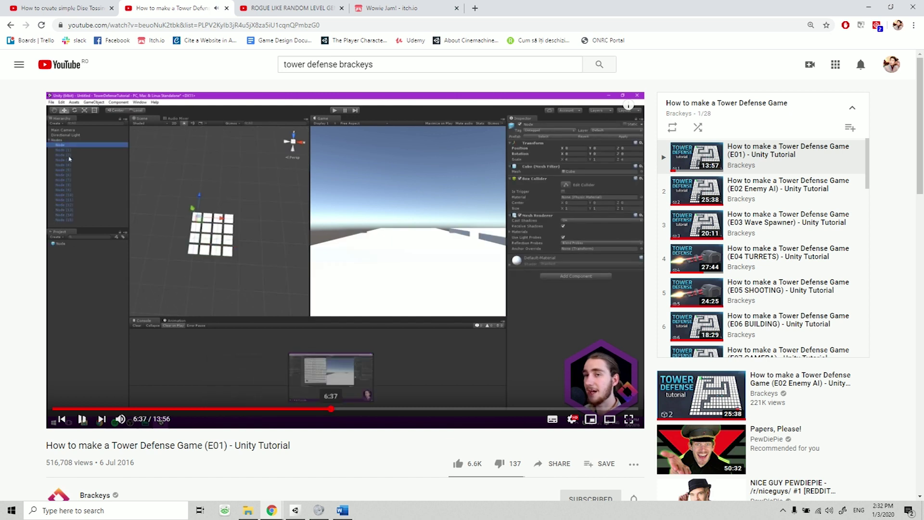
click(443, 409)
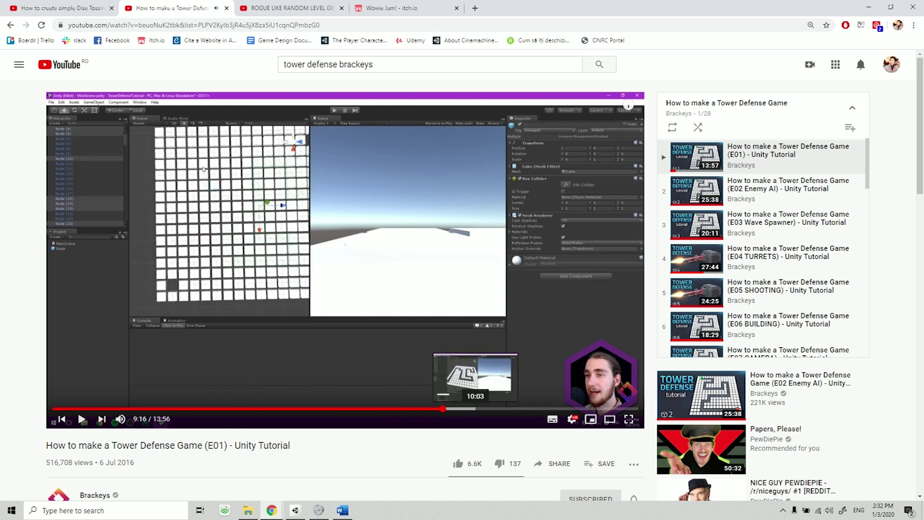
key(space)
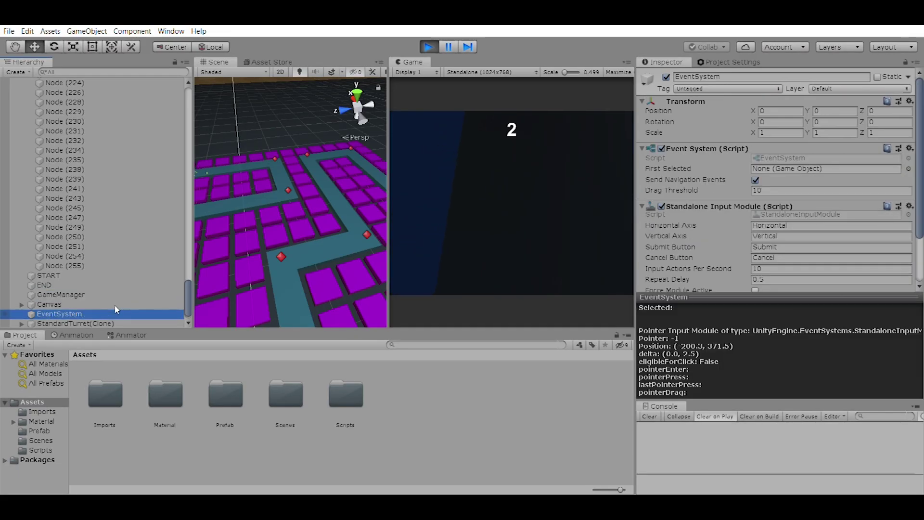
Step: Back in the running tower defense scene, collapse the Nodes group and frame StandardTurret(Clone) in the Scene view to watch it shoot
scroll(112, 175, up, 20)
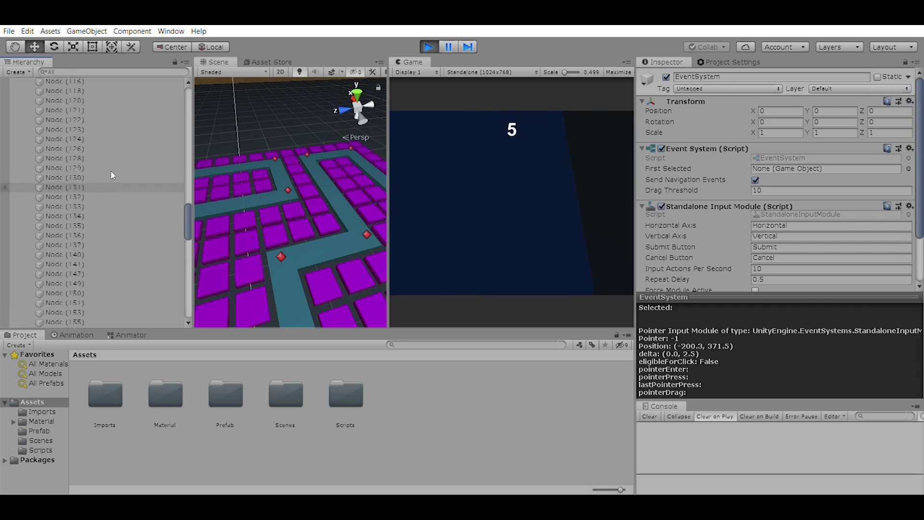
click(22, 119)
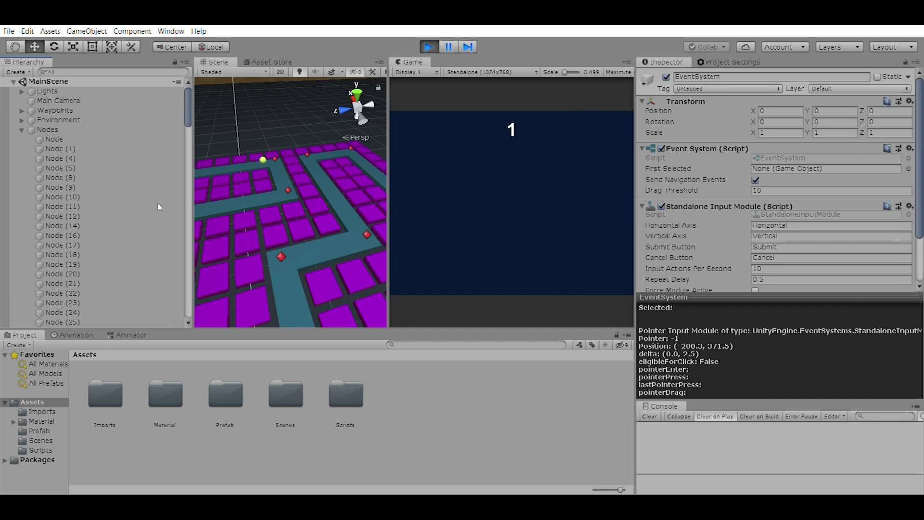
click(22, 130)
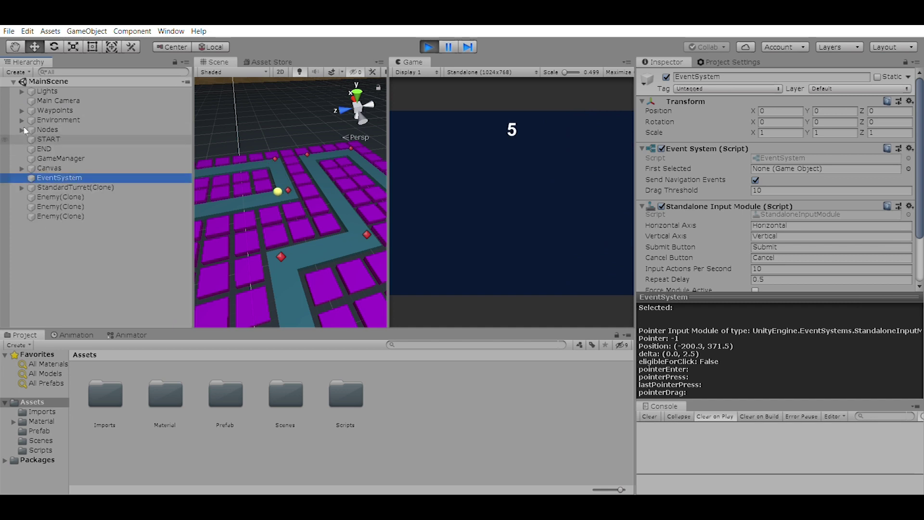
click(62, 188)
key(f)
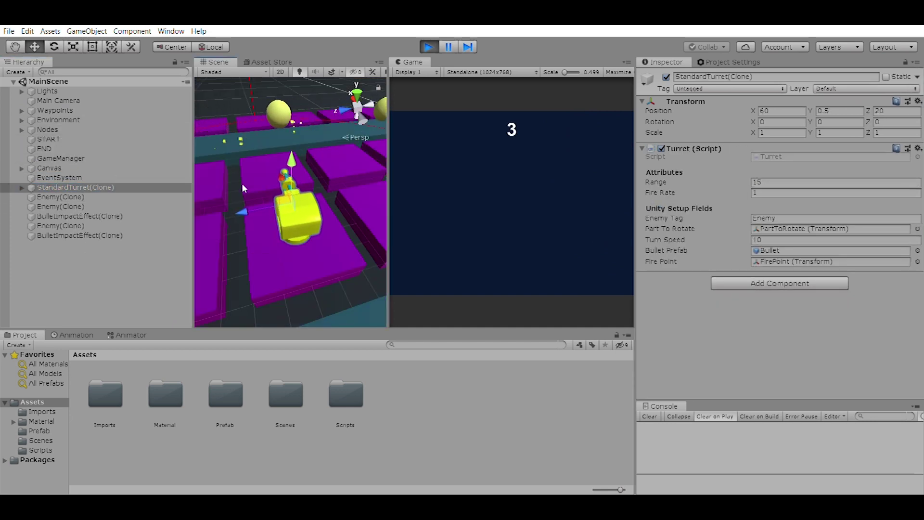
scroll(242, 183, down, 6)
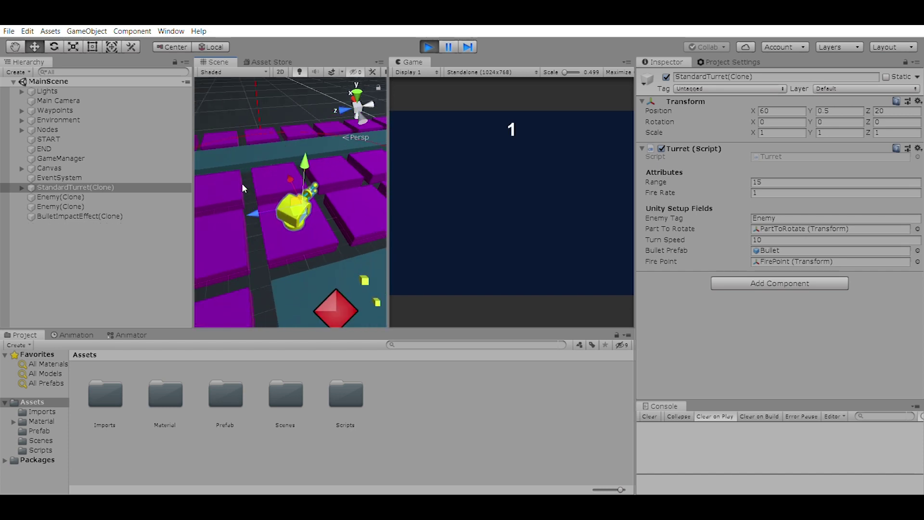
scroll(241, 183, down, 4)
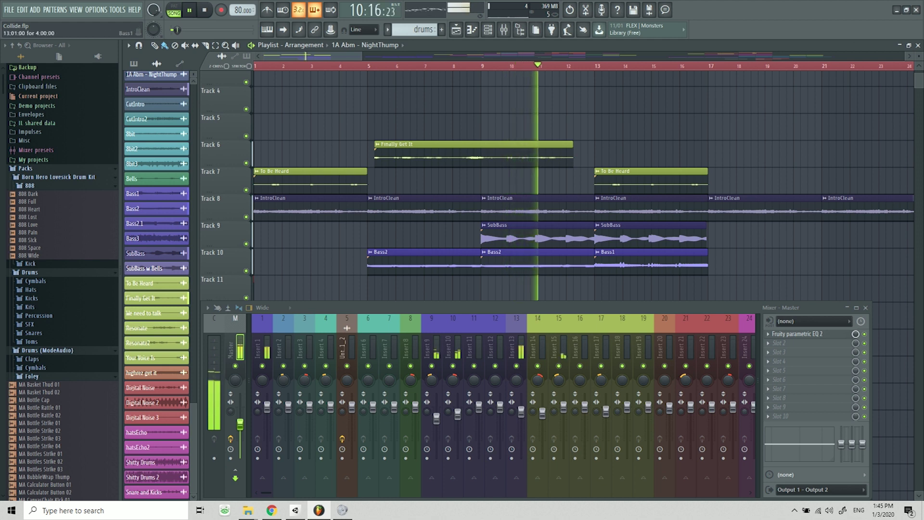
Step: In FL Studio's Collide.flp, open the Fruity parametric EQ 2 on the Master mixer track and shift its window slightly
middle_drag(583, 231, 475, 179)
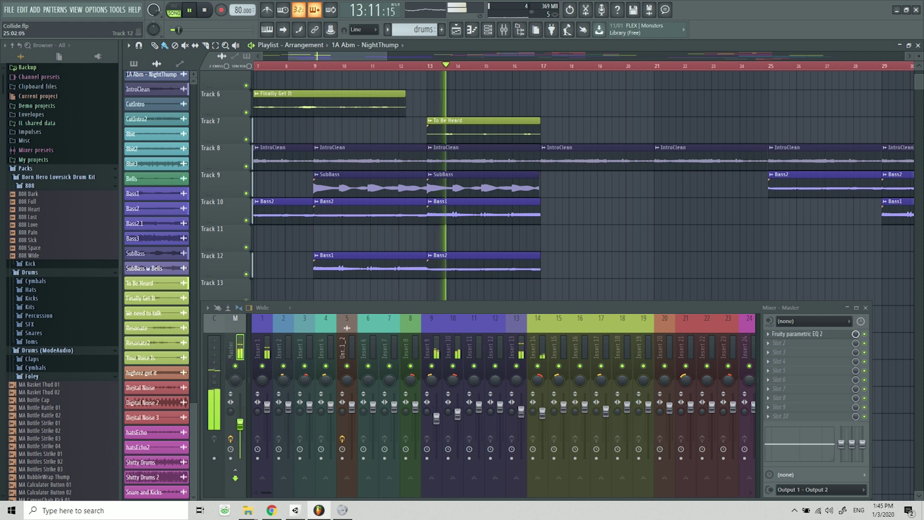
click(798, 334)
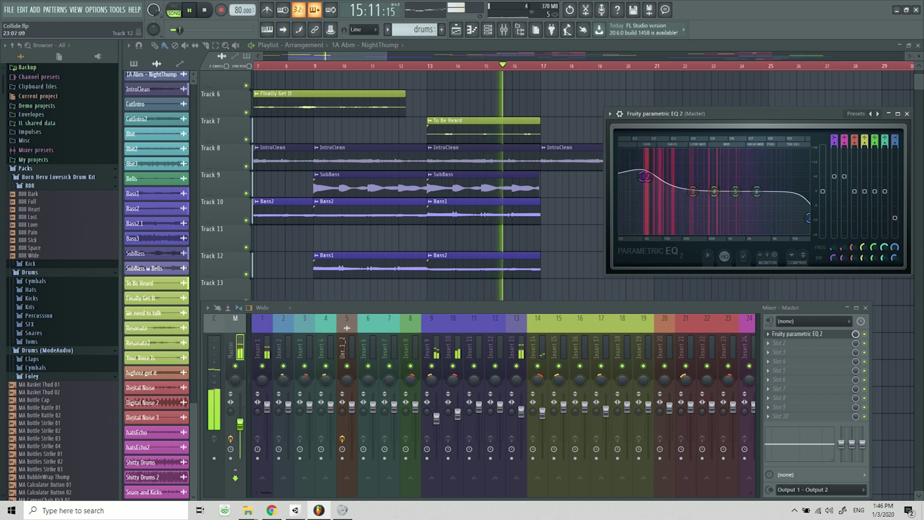
mouse_move(642, 176)
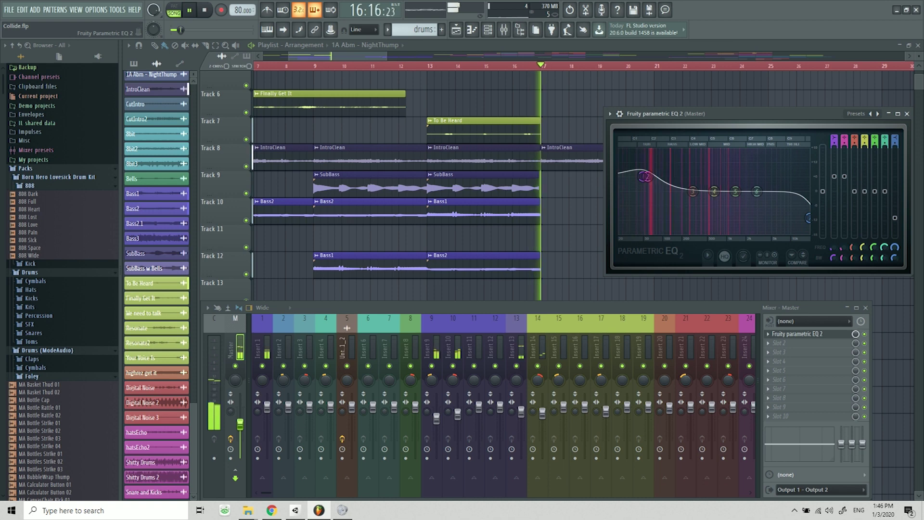
drag(751, 113, 761, 149)
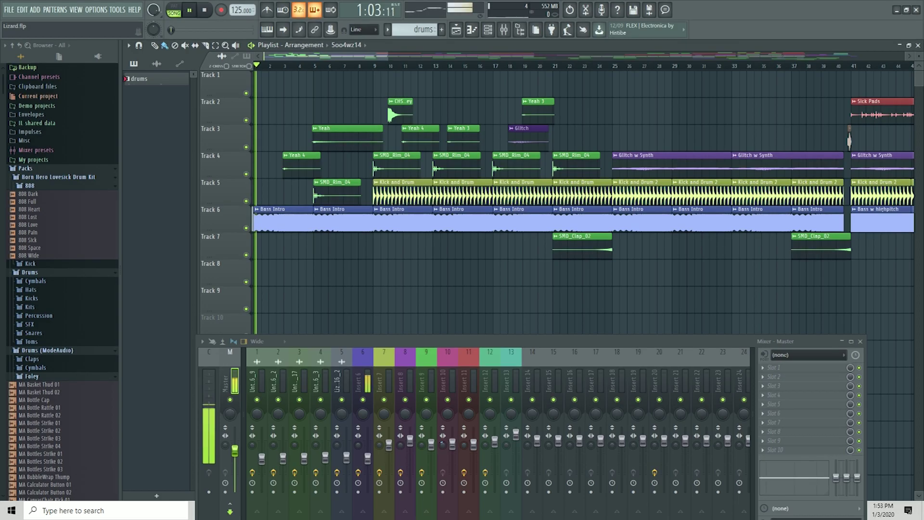
Step: In Lizard.flp, open the Fruity parametric EQ 2 of mixer Insert 6, move its window aside, and check its plugin options
ctrl+scroll(337, 192, up, 4)
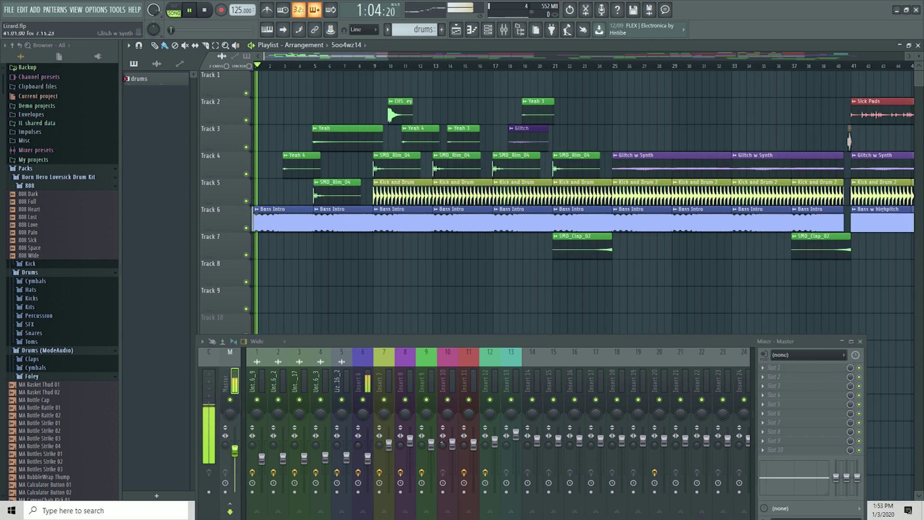
ctrl+scroll(583, 192, up, 4)
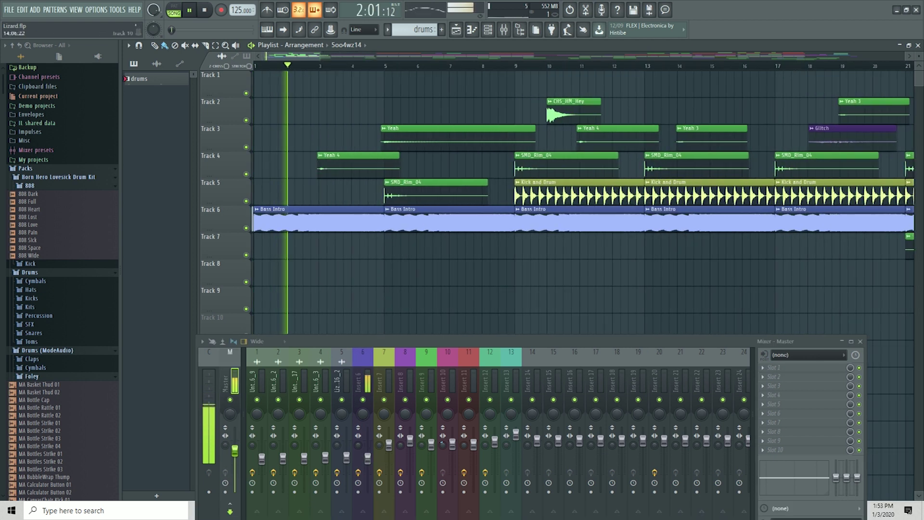
click(363, 383)
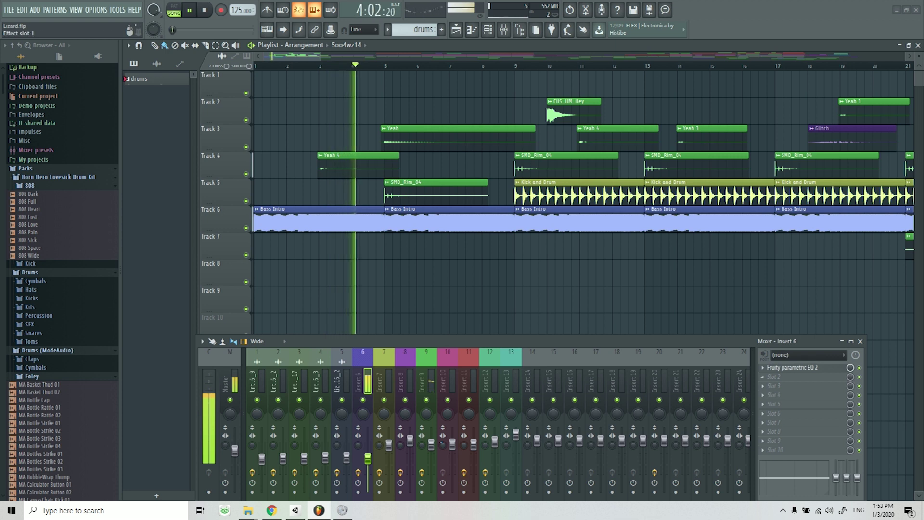
click(793, 367)
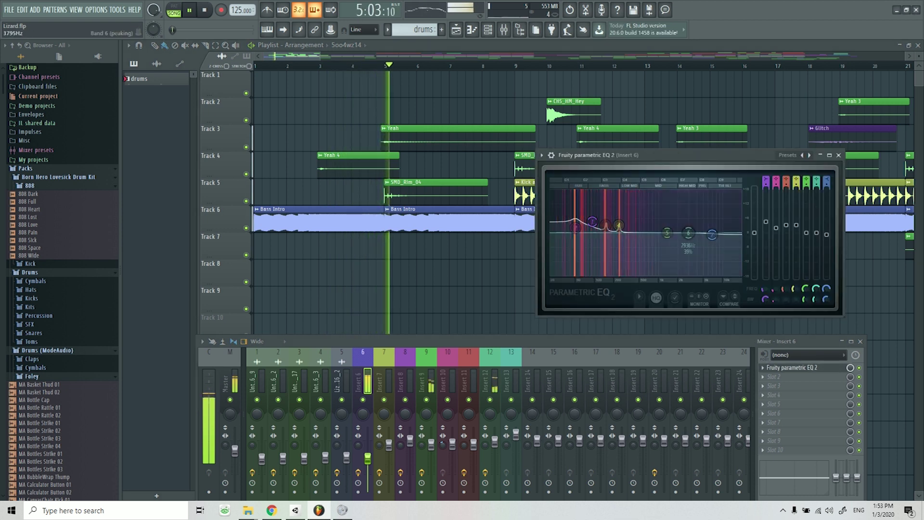
drag(722, 155, 311, 67)
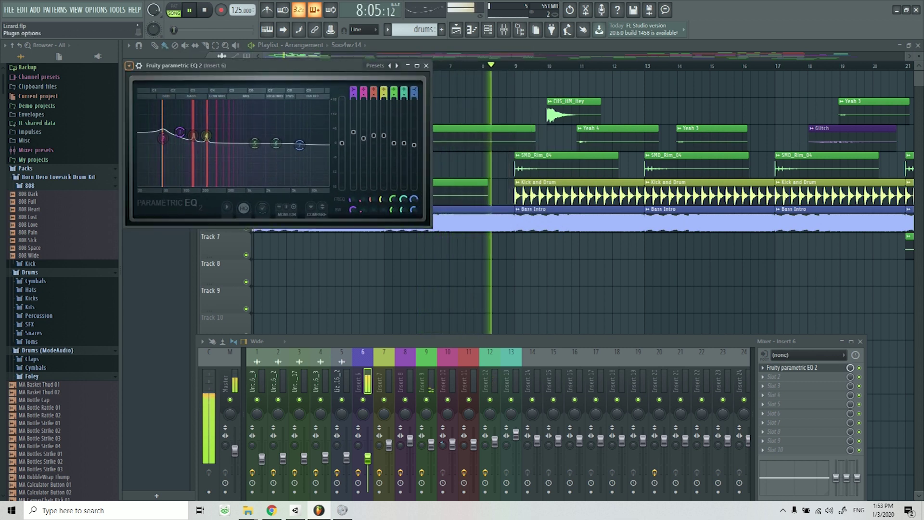
click(129, 66)
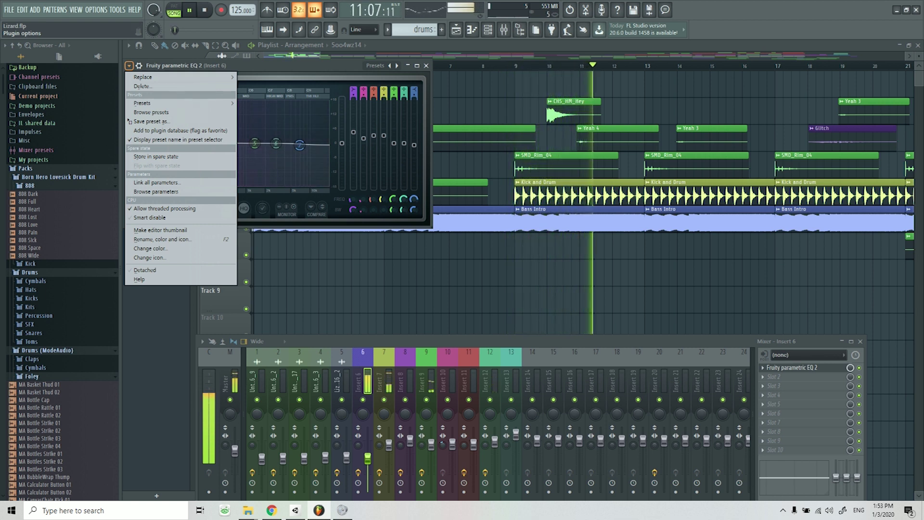
key(Escape)
Step: Show the Fruity parametric EQ 2 of mixer Inserts 6 and 7, placing the Insert 7 window below the other
middle_drag(719, 247, 620, 247)
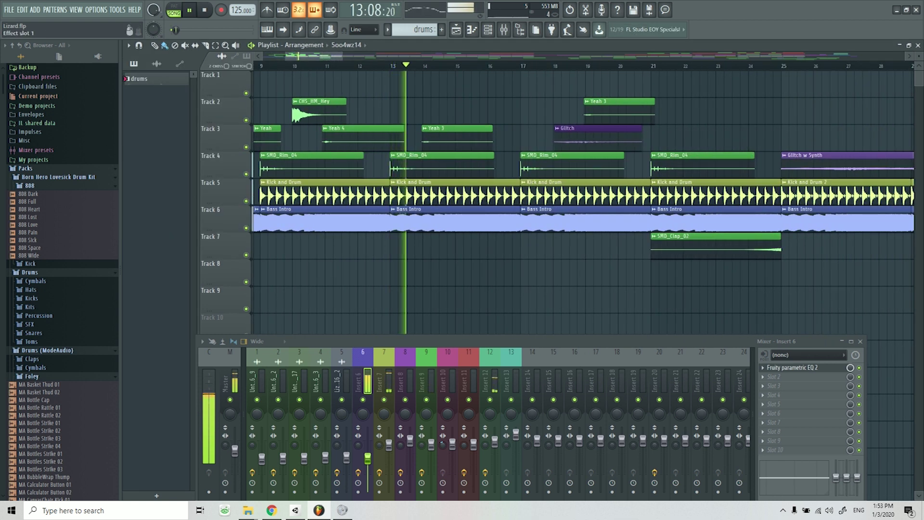
click(793, 368)
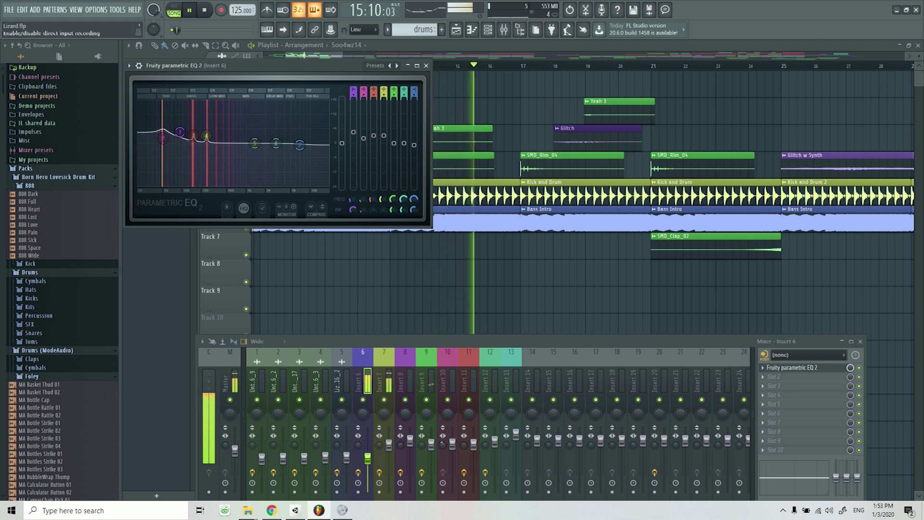
click(384, 380)
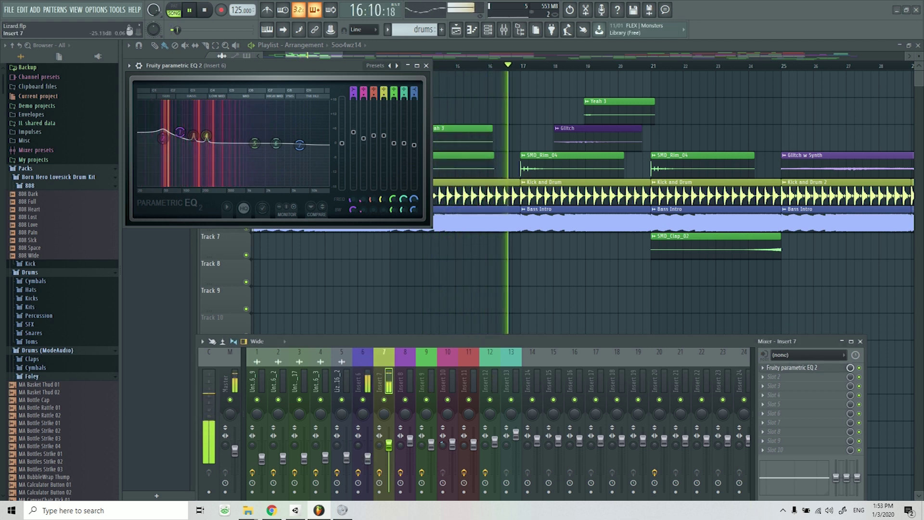
click(793, 368)
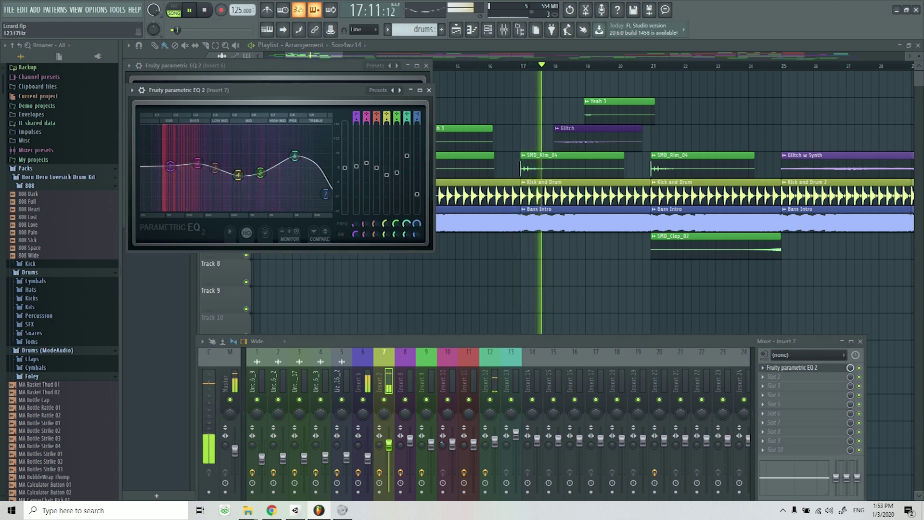
drag(279, 90, 276, 202)
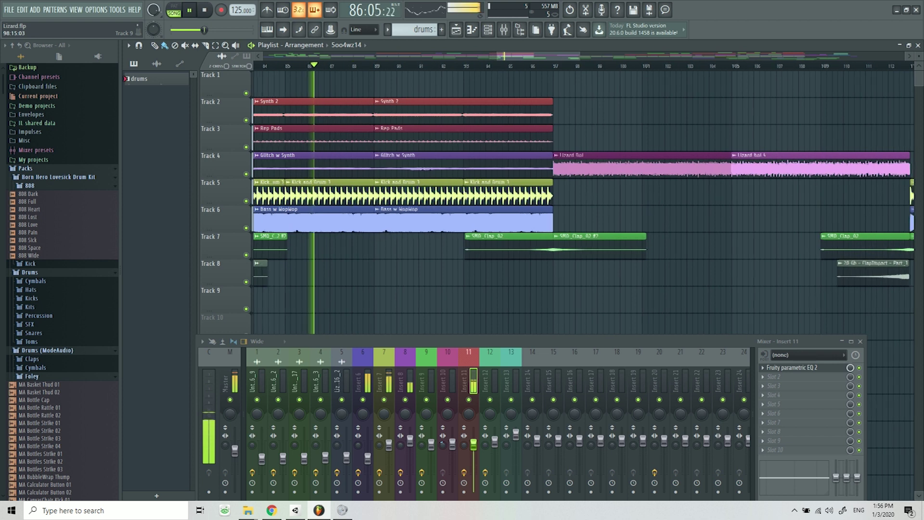
Step: Select mixer Insert 10 in Lizard.flp and check its first effect slot
click(447, 381)
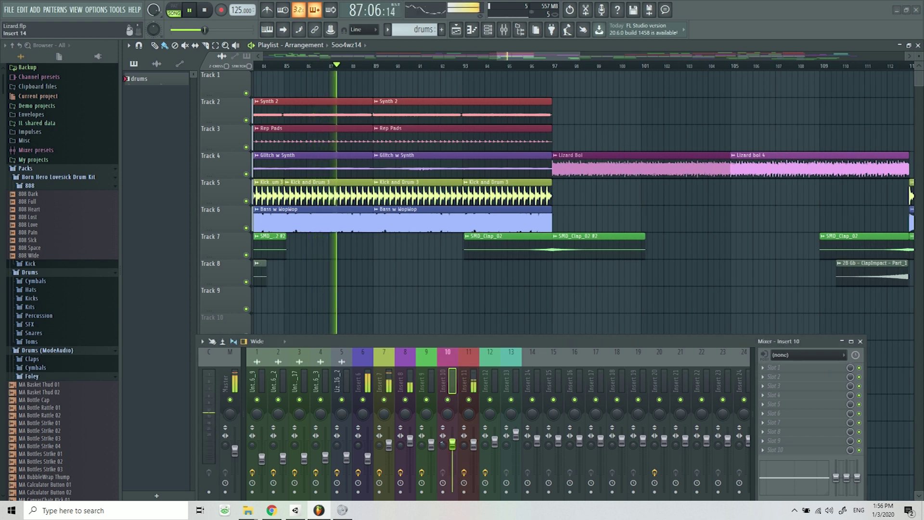
click(773, 368)
mouse_move(776, 284)
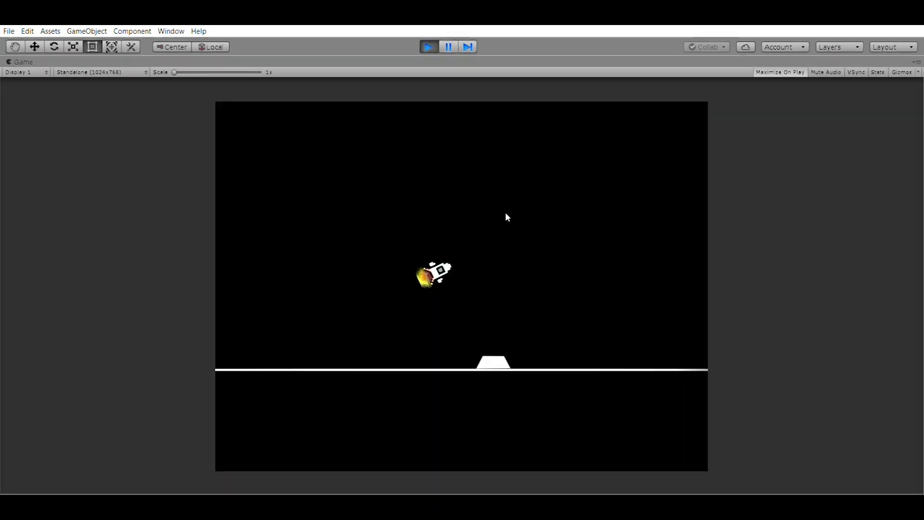
Step: In the running Unity rocket landing game, steer and thrust the rocket back and forth above the landing pad
key(Right)
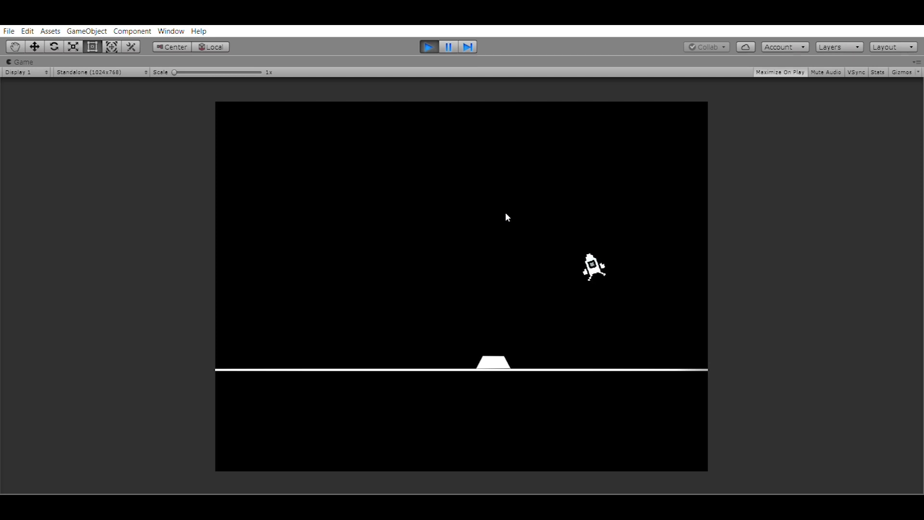
key(Up)
key(Right)
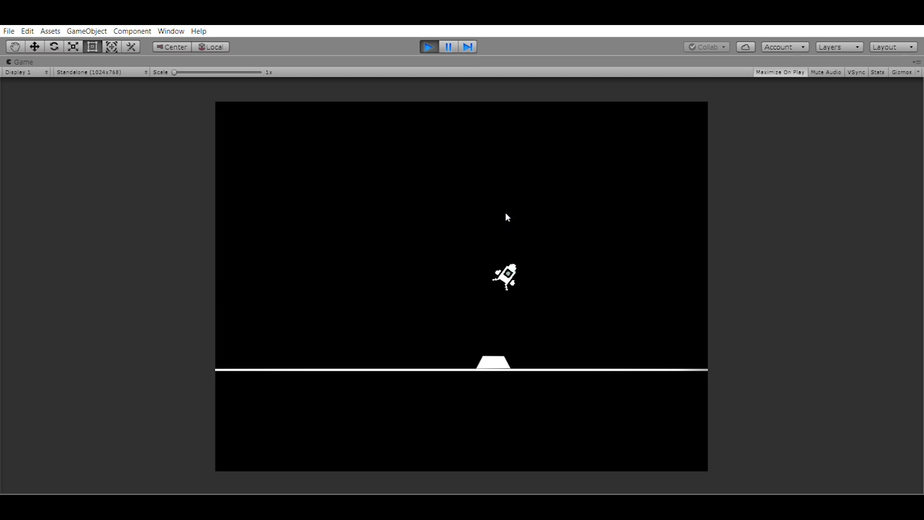
key(Up)
key(Left)
key(Right)
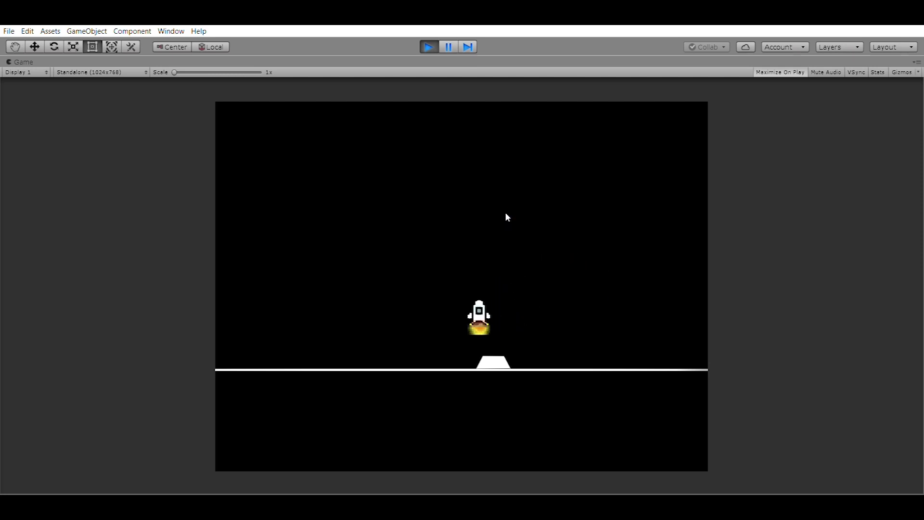
key(Left)
key(Up)
key(Right)
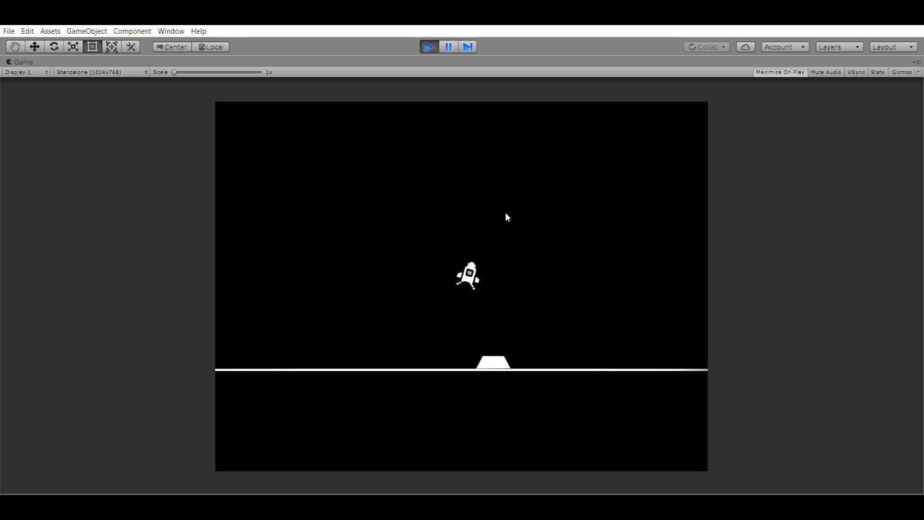
Step: Thrust and steer the rocket down onto the landing pad in the running Unity game
key(Up)
key(Left)
key(Up)
key(d)
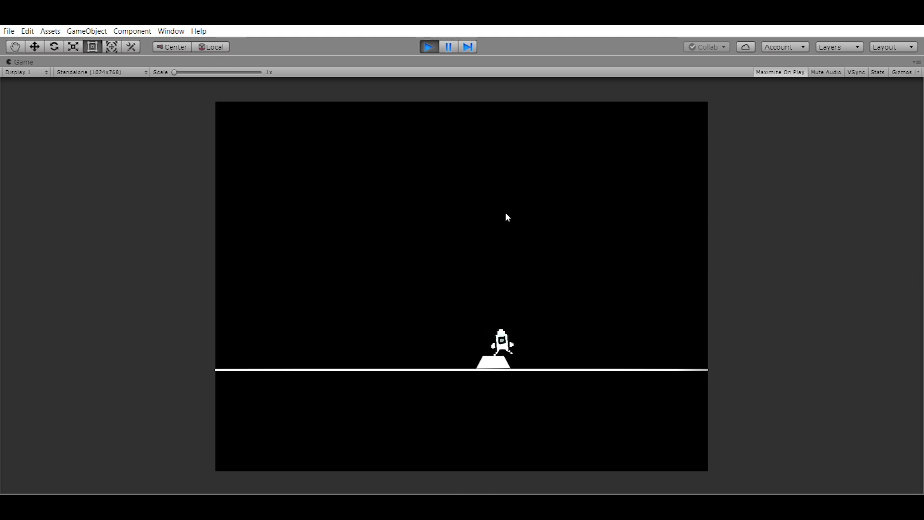
Step: Roll the die repeatedly inside the blue box in the running Unity dice game
key(space)
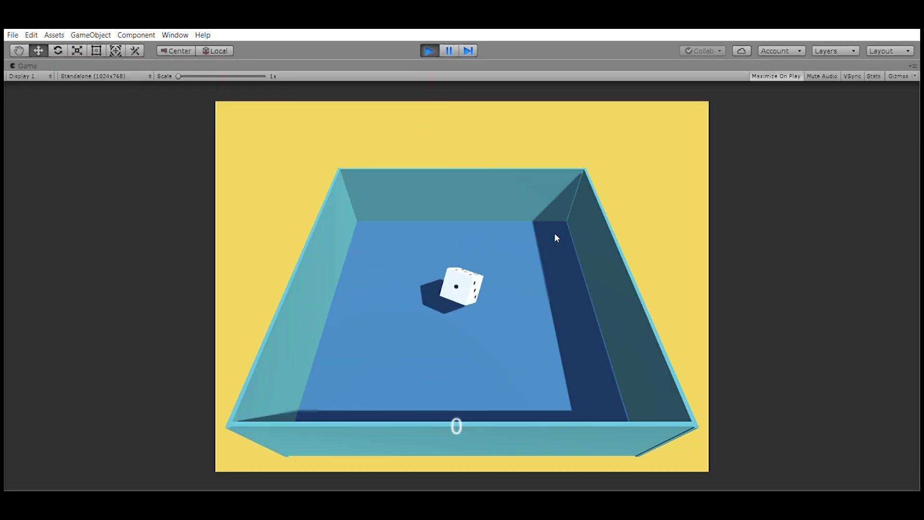
key(space)
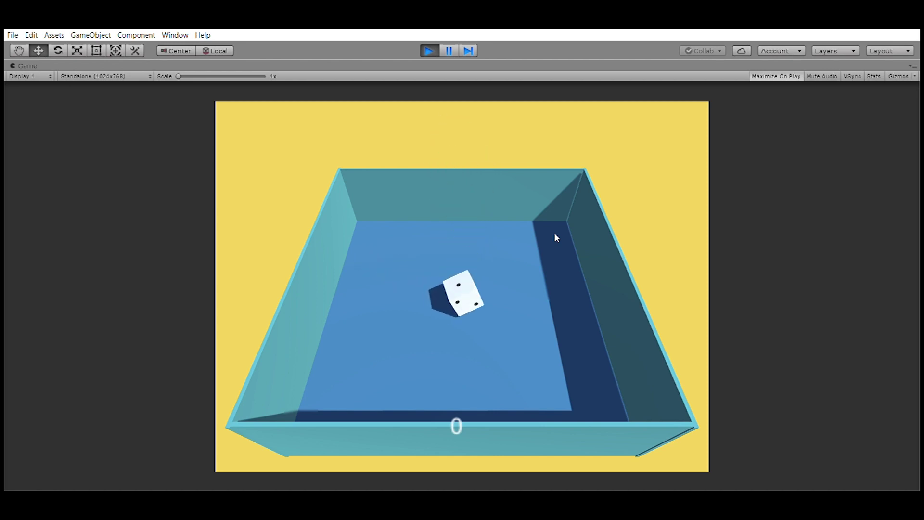
key(space)
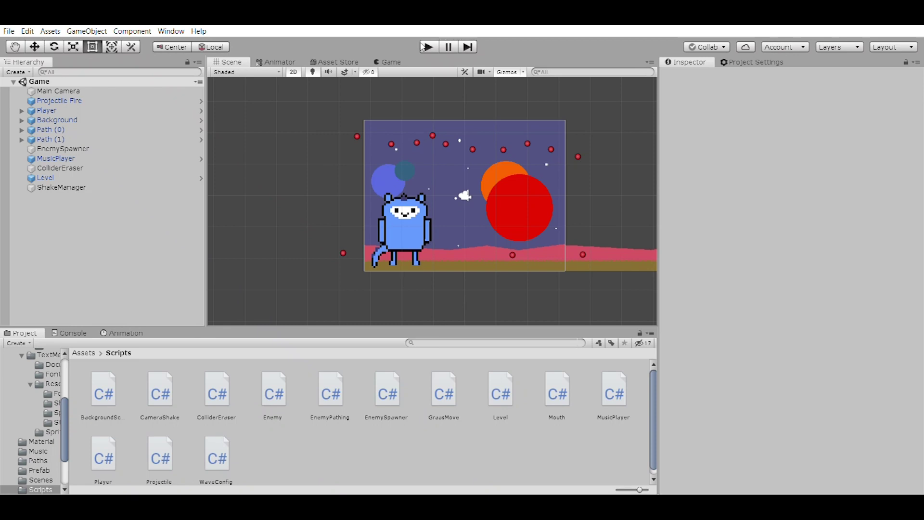
Step: Start Play mode for the Game scene of the Unity space shooter project
key(ctrl+p)
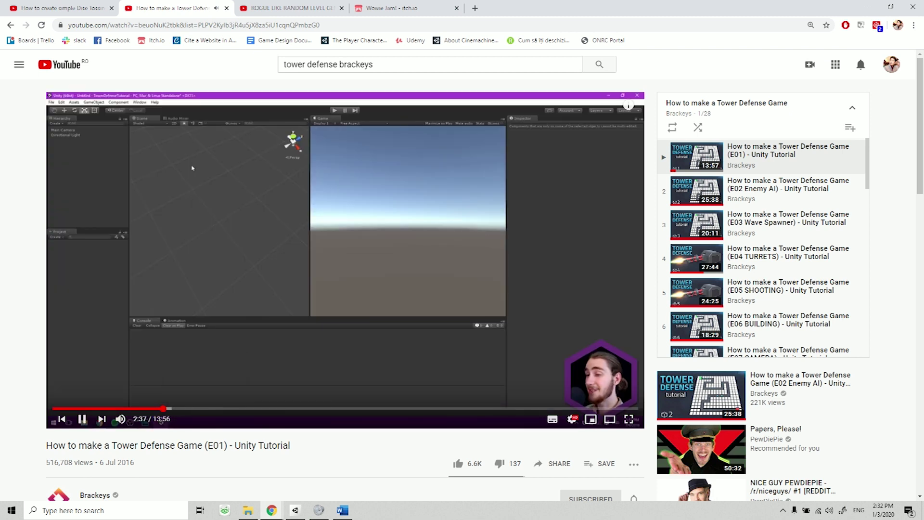
Step: In the browser, skip the Brackeys Tower Defense Game (E01) tutorial ahead to 4:41 and on to a further point
click(250, 409)
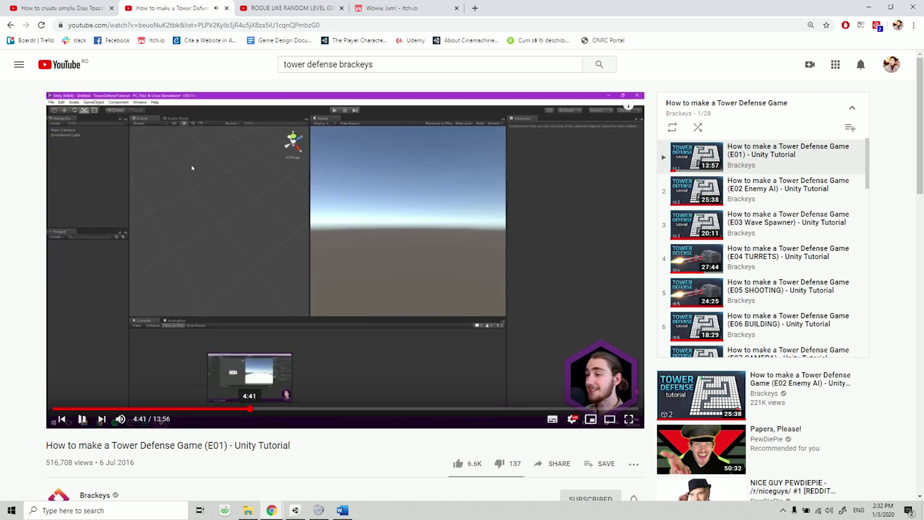
click(331, 409)
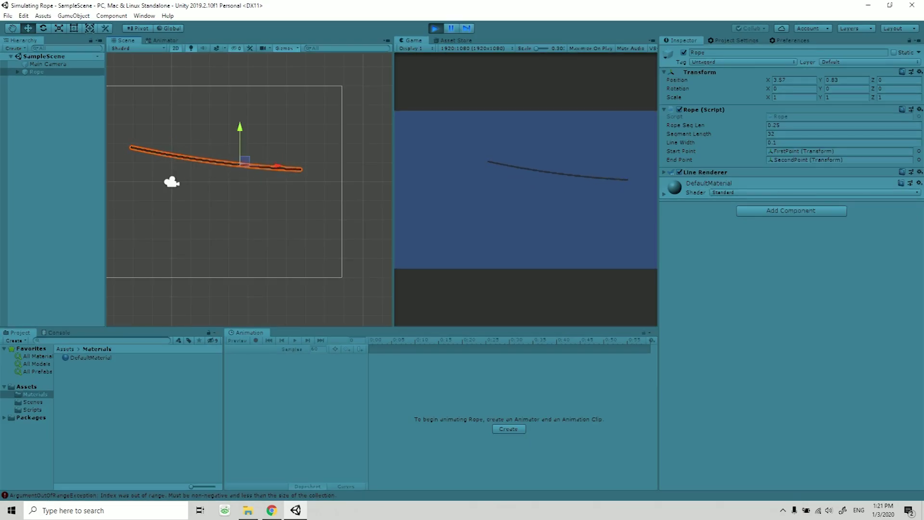
Step: In the running Simulating Rope project in Unity, move the Rope's FirstPoint downward and slightly to the right in the scene
click(49, 79)
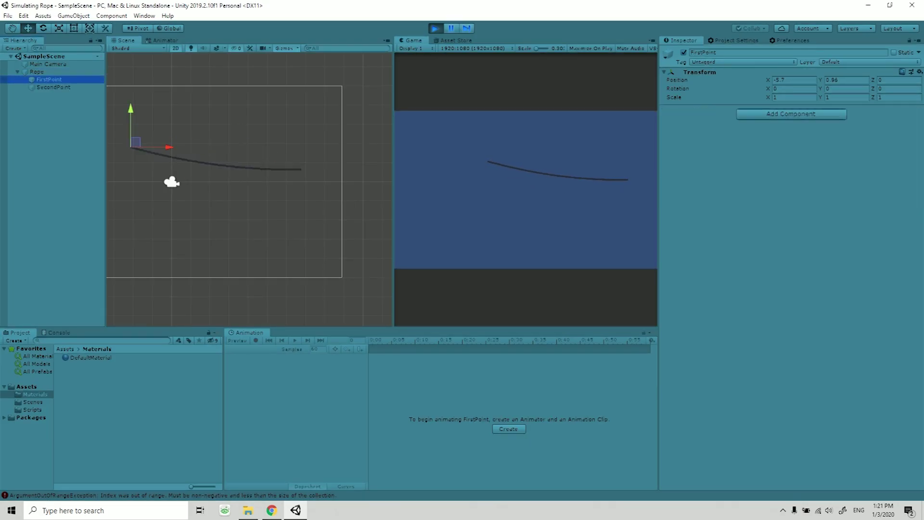
drag(136, 142, 164, 216)
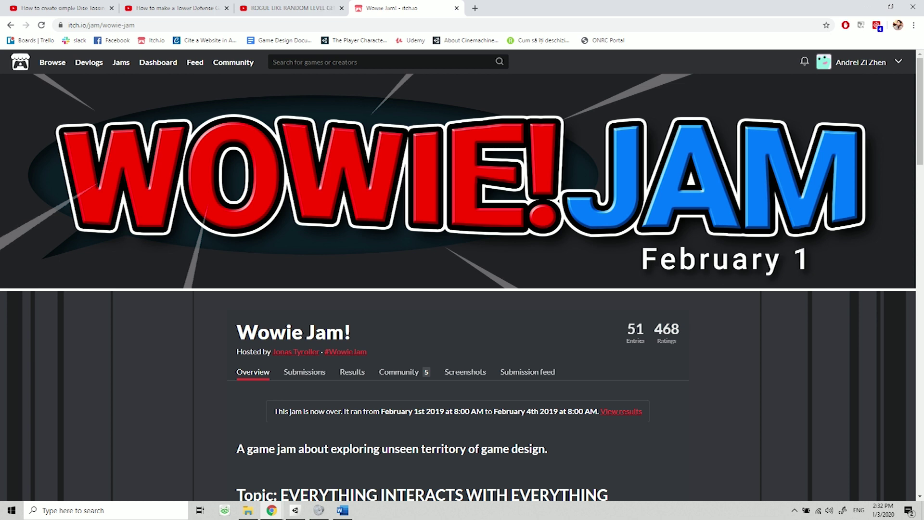
Step: Read through the Wowie Jam! page on itch.io in the browser, down to its rules, rewards and duration
scroll(368, 406, down, 12)
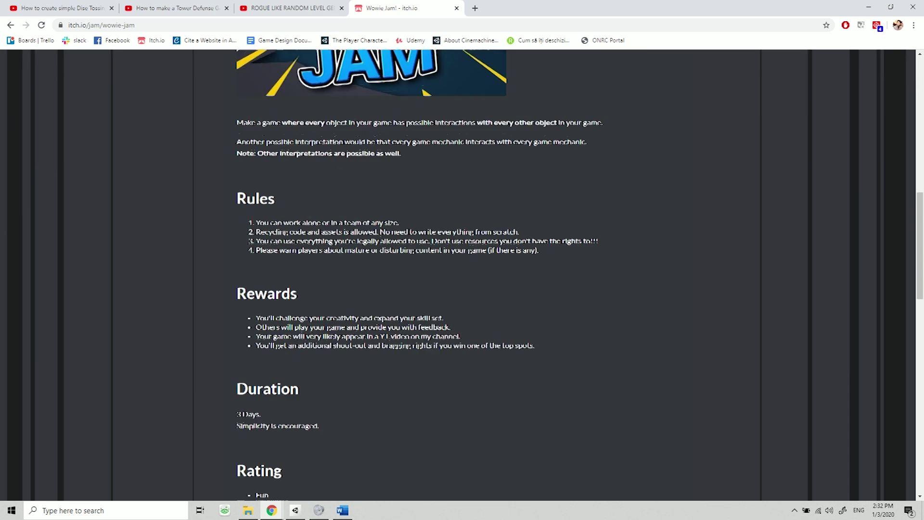